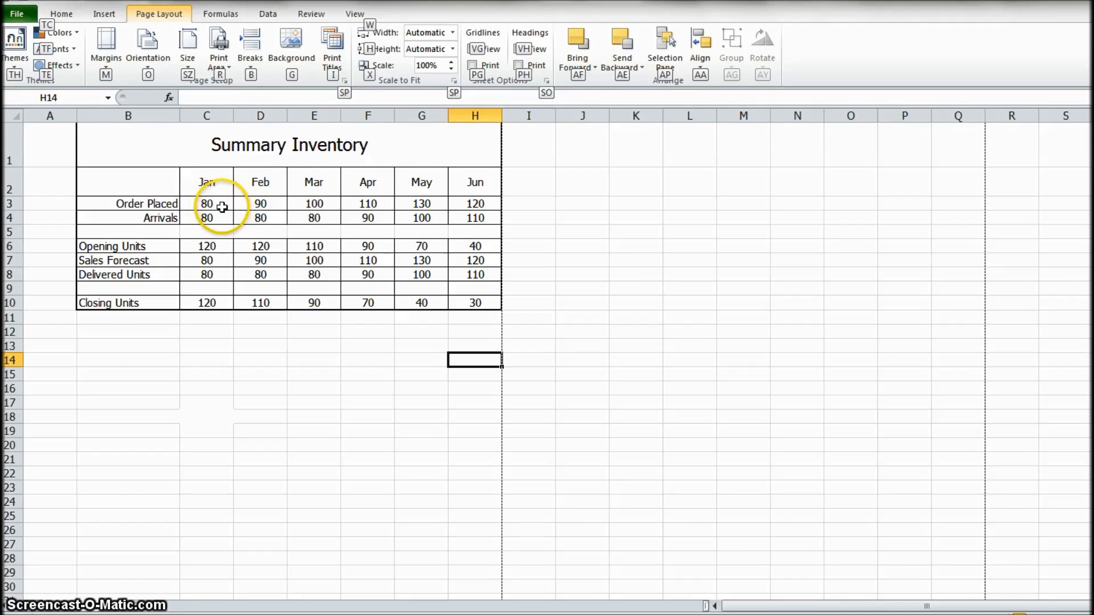
- Examine the January Order Placed formula and the January Sales Forecast cell, leaving the formula as it is
click(219, 207)
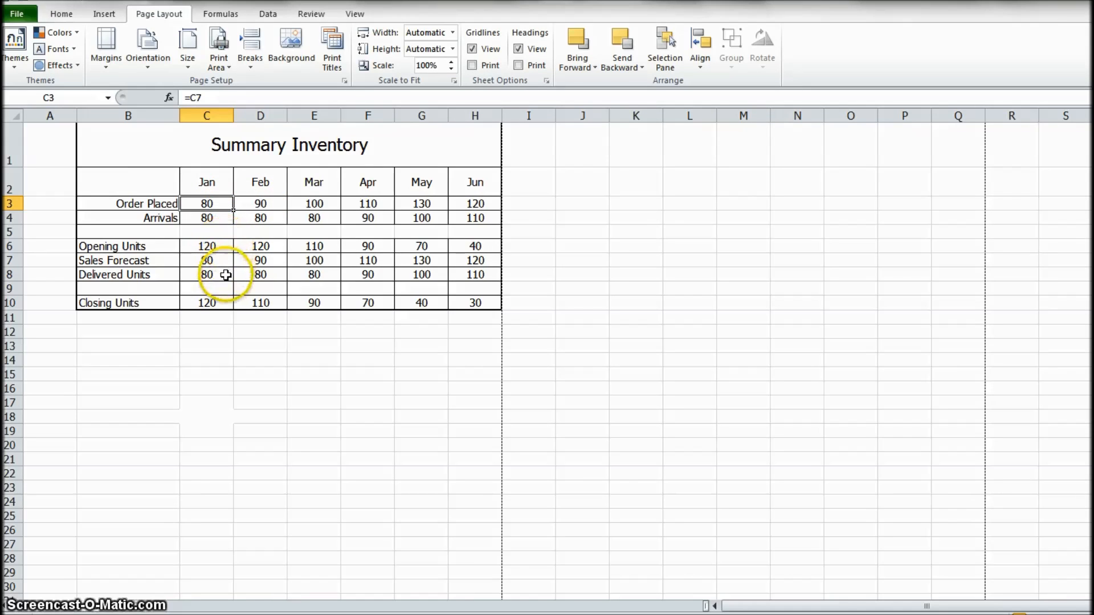
click(209, 261)
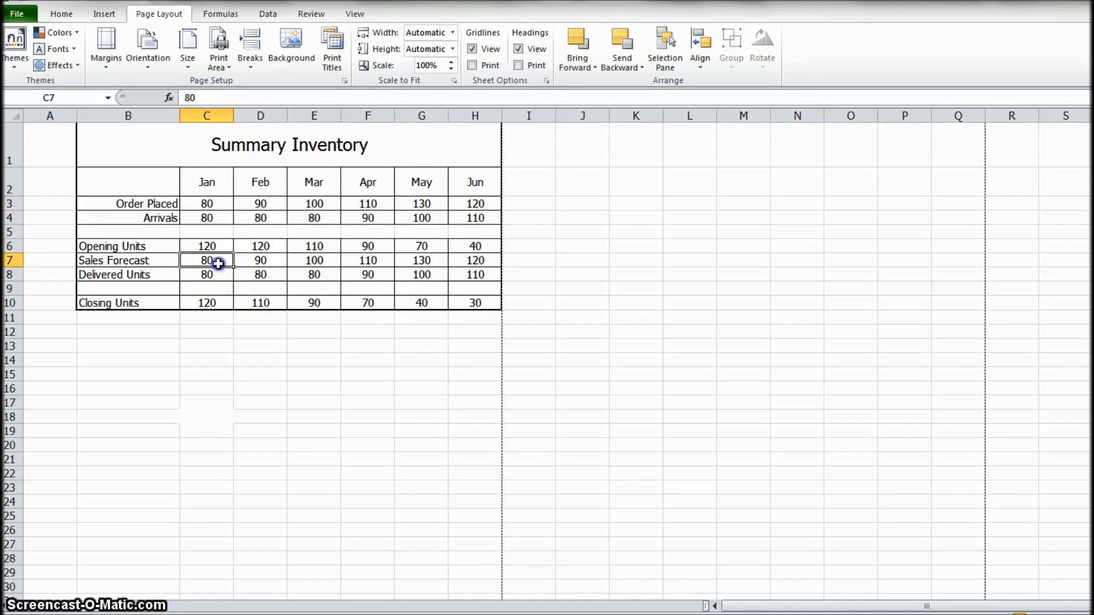
click(213, 204)
drag(203, 97, 191, 97)
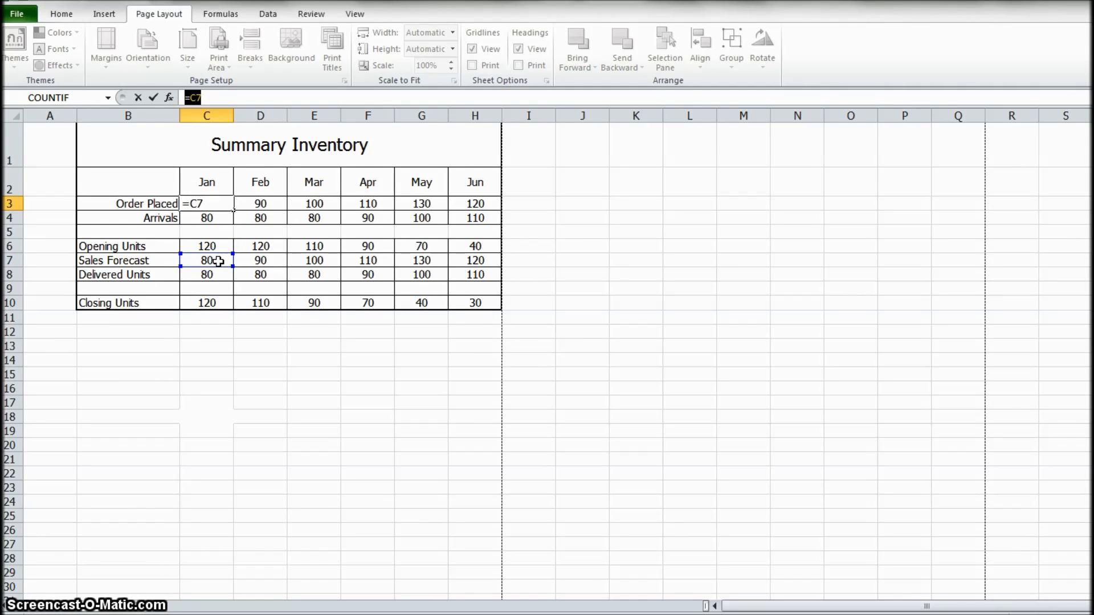
click(235, 98)
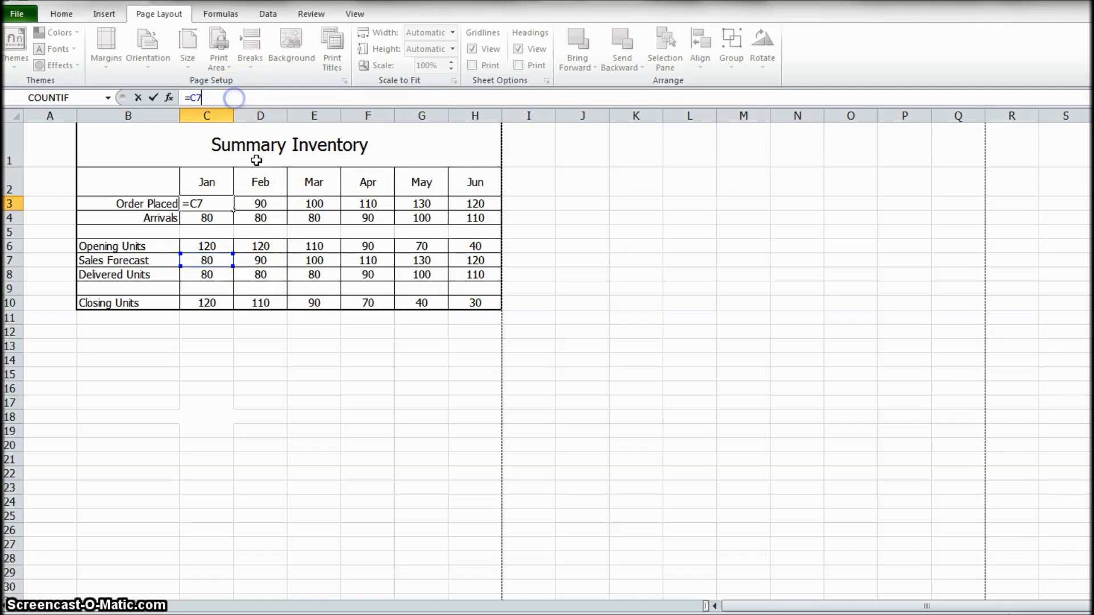
click(262, 219)
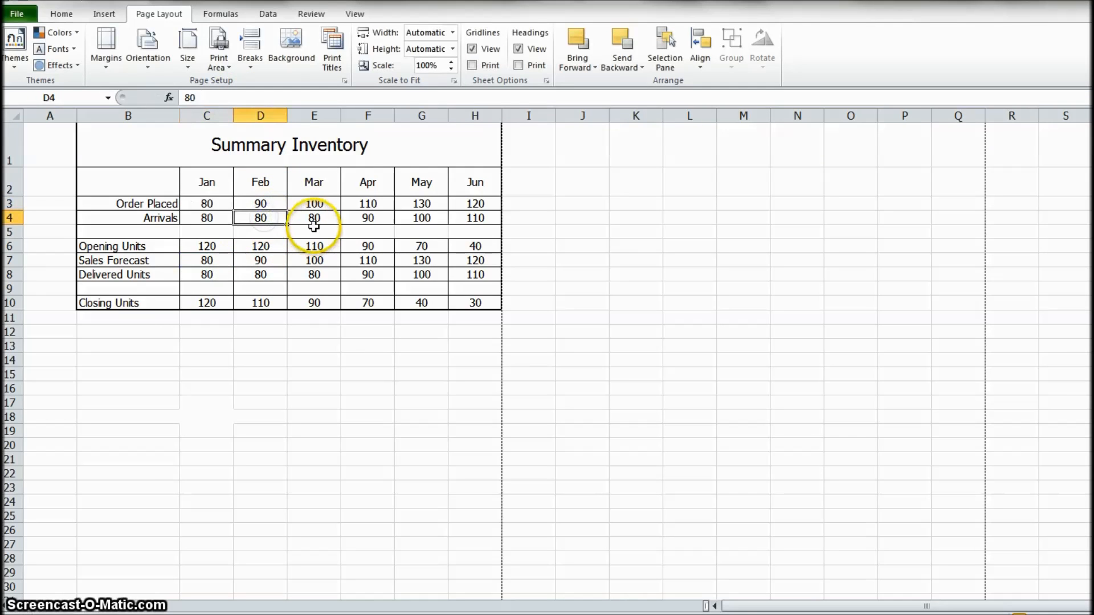
- Check the Order Placed formulas month by month from February through June
click(266, 206)
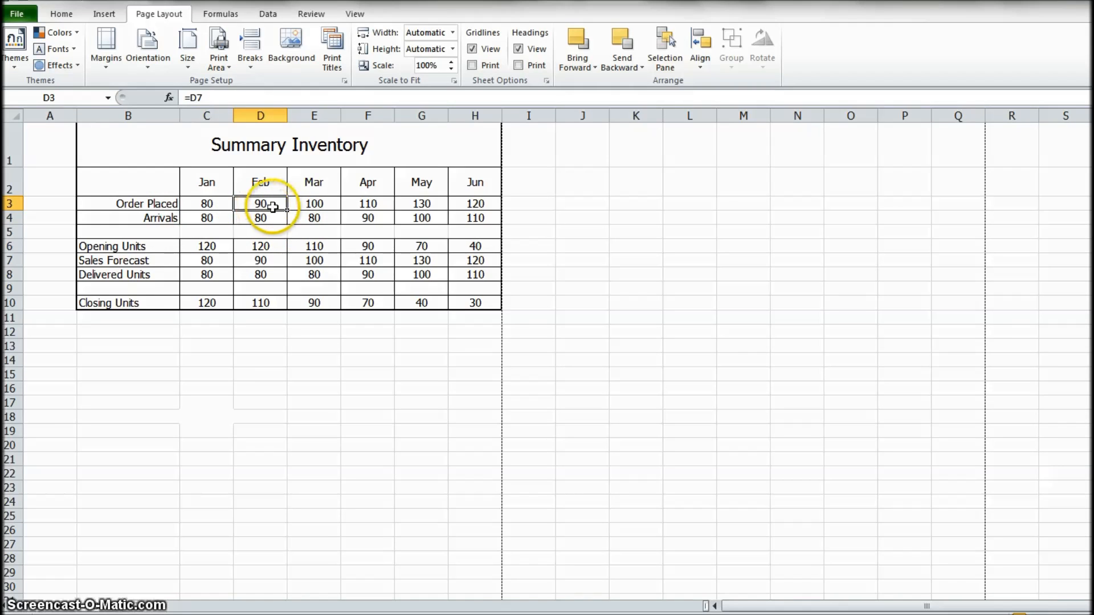
click(313, 205)
click(367, 205)
click(418, 203)
click(466, 207)
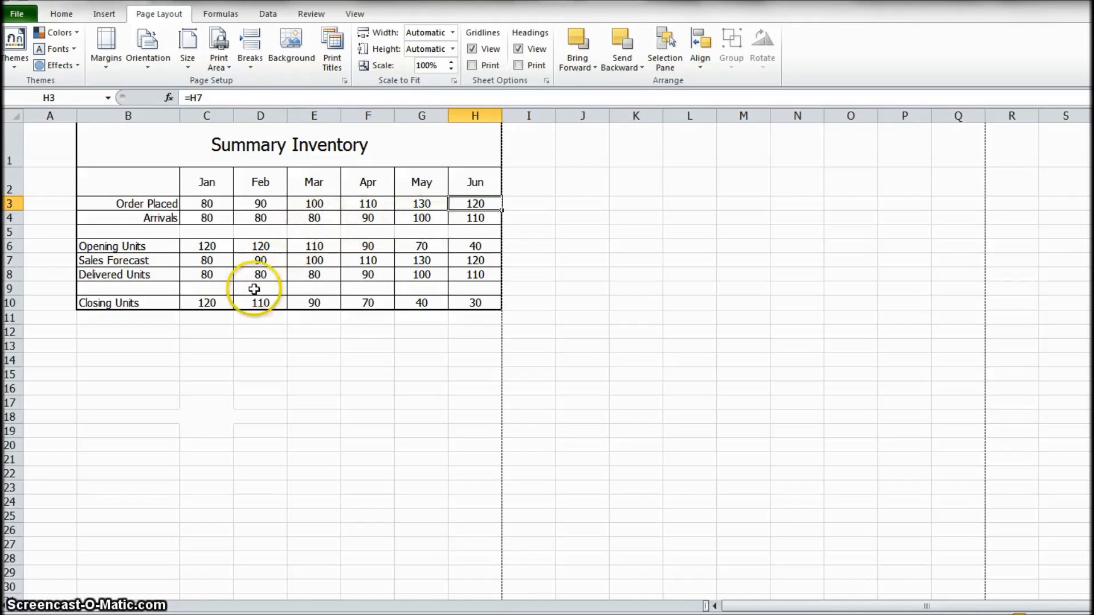
click(252, 204)
click(303, 204)
click(366, 205)
click(413, 205)
click(462, 206)
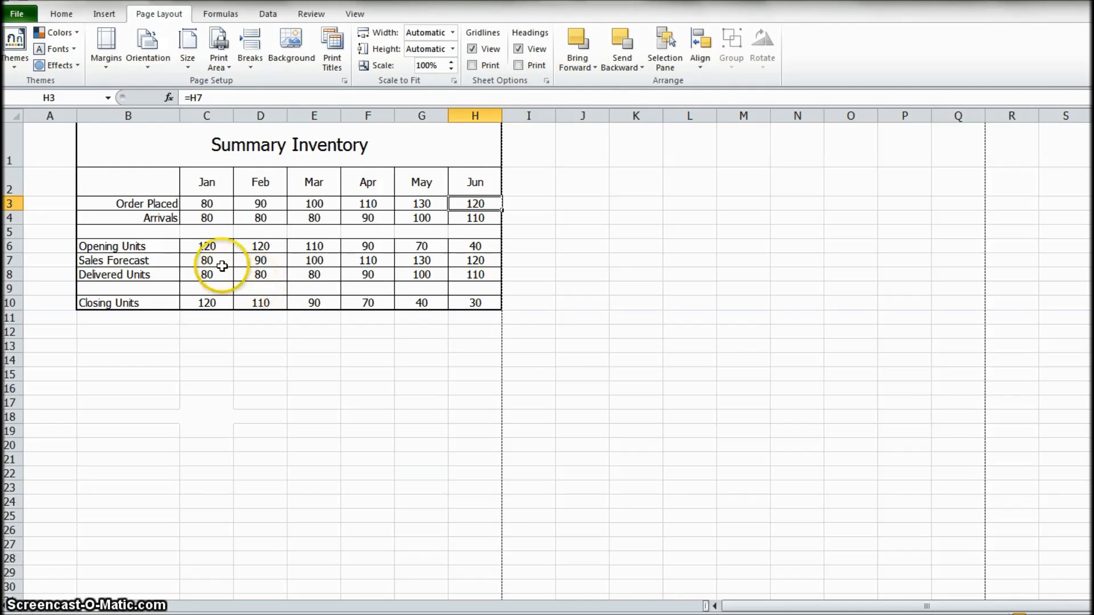
- Examine the Opening Units cells from January through June and how they relate to the Closing Units row
click(207, 247)
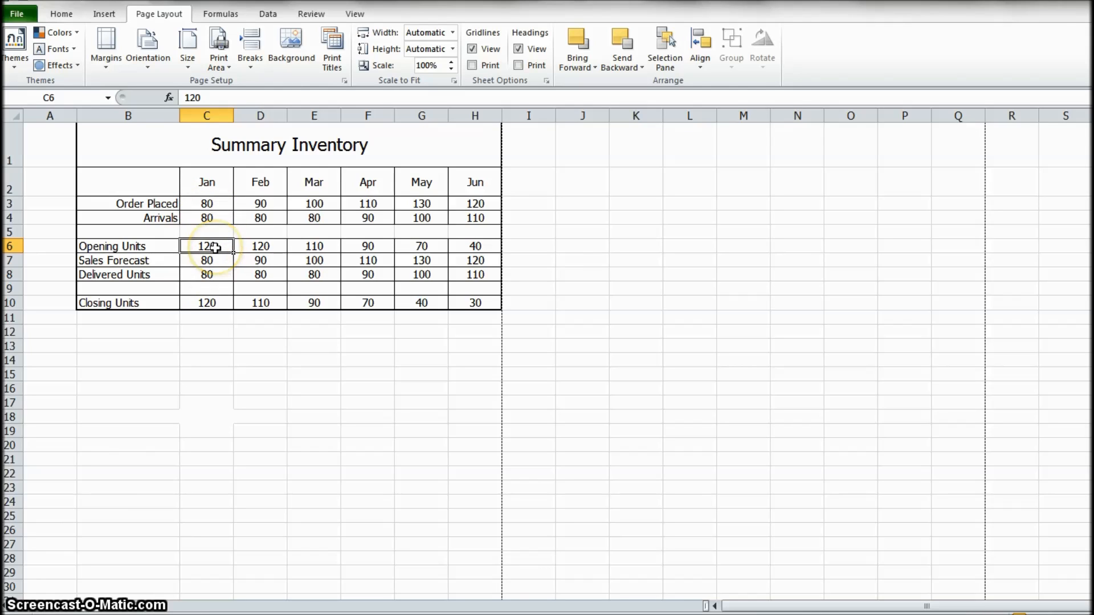
click(211, 301)
click(212, 244)
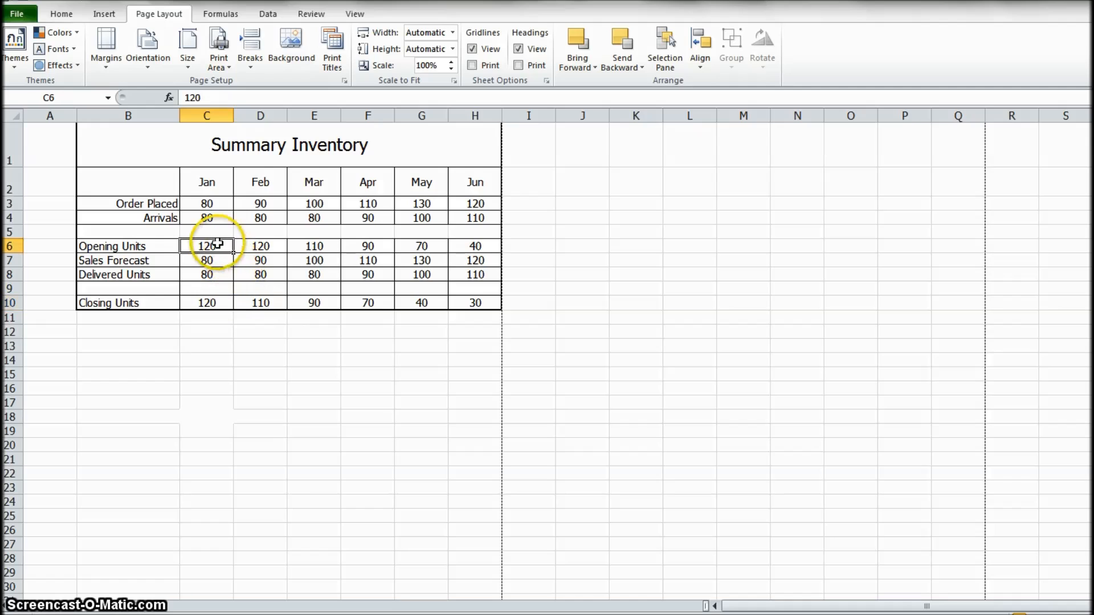
click(257, 246)
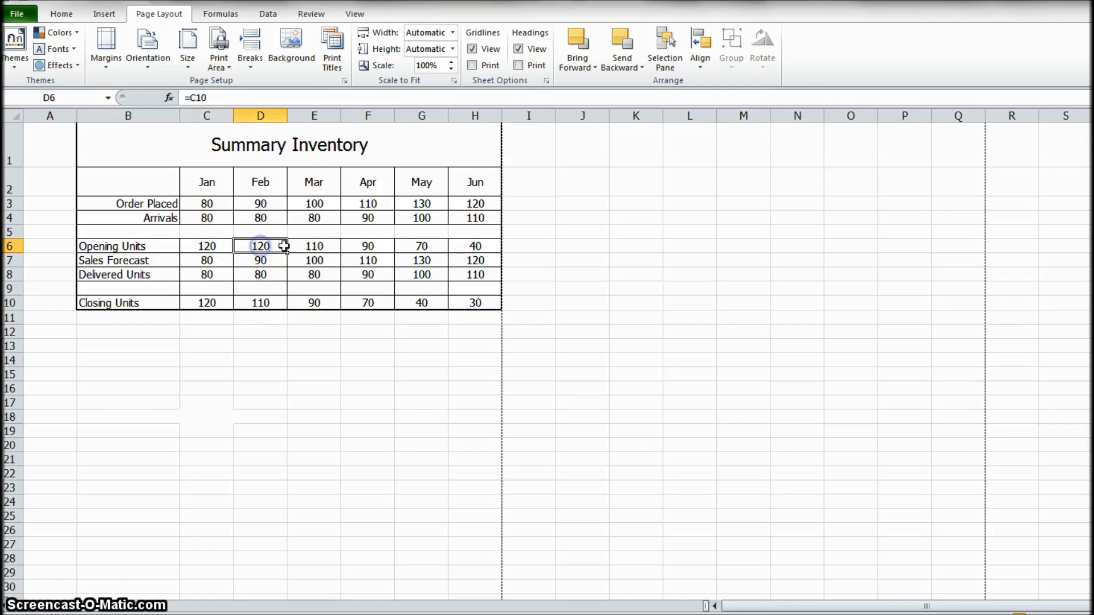
click(322, 247)
click(376, 245)
click(419, 245)
click(481, 248)
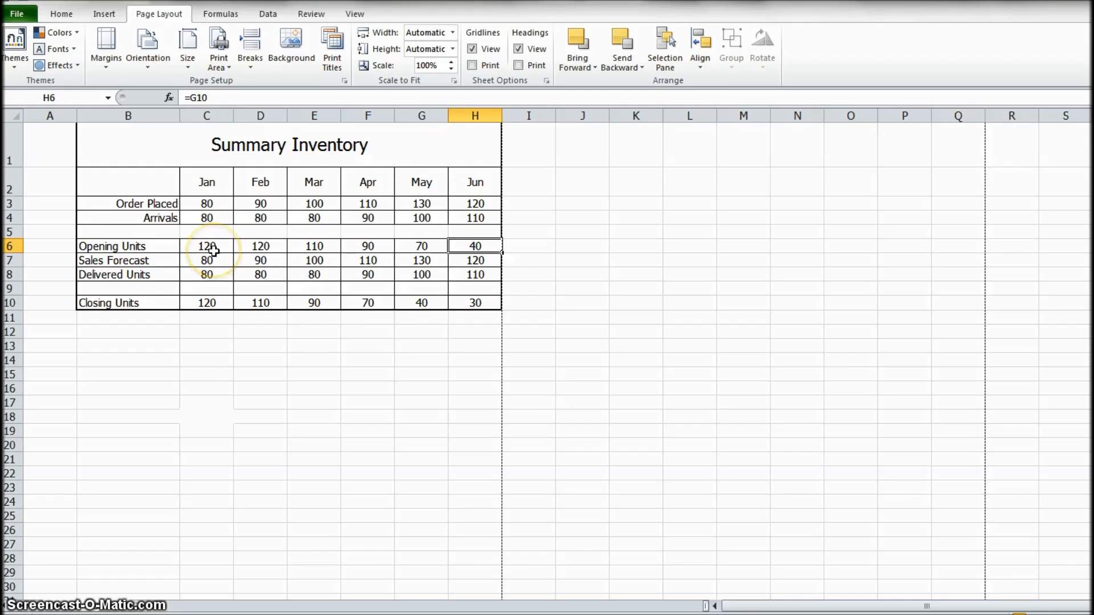
- Compare the Arrivals formulas for March through June with the Order Placed cells of the earlier months
click(203, 204)
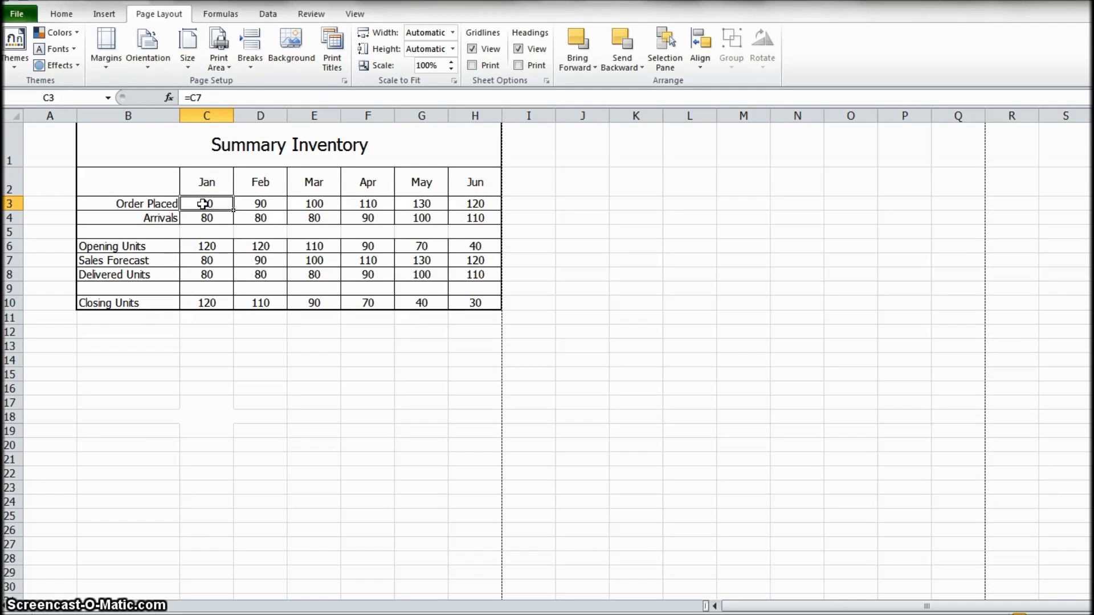
click(314, 222)
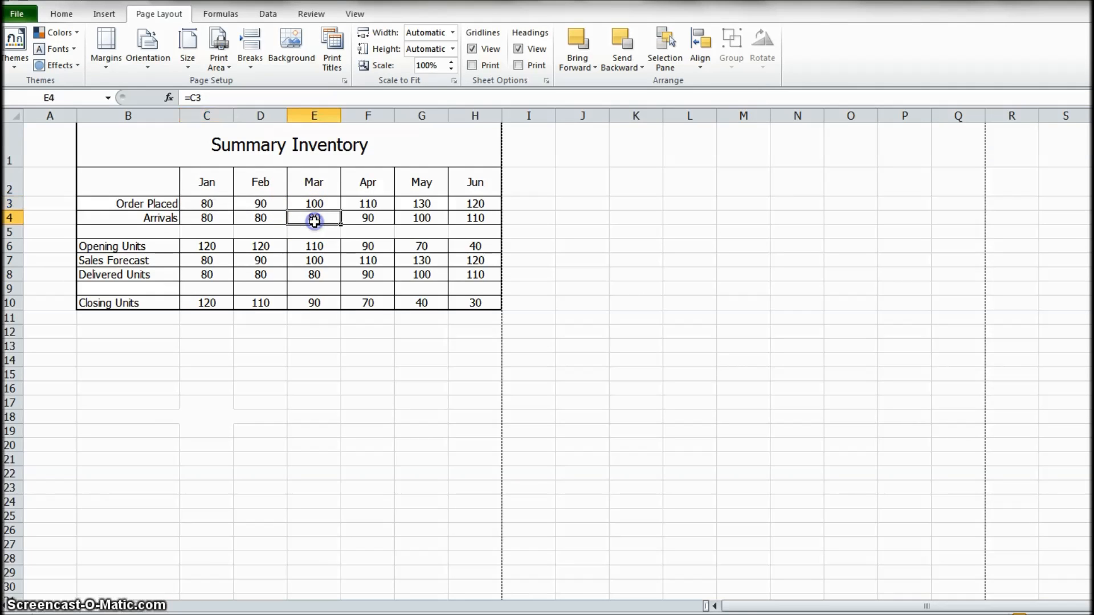
click(207, 204)
click(317, 217)
click(210, 203)
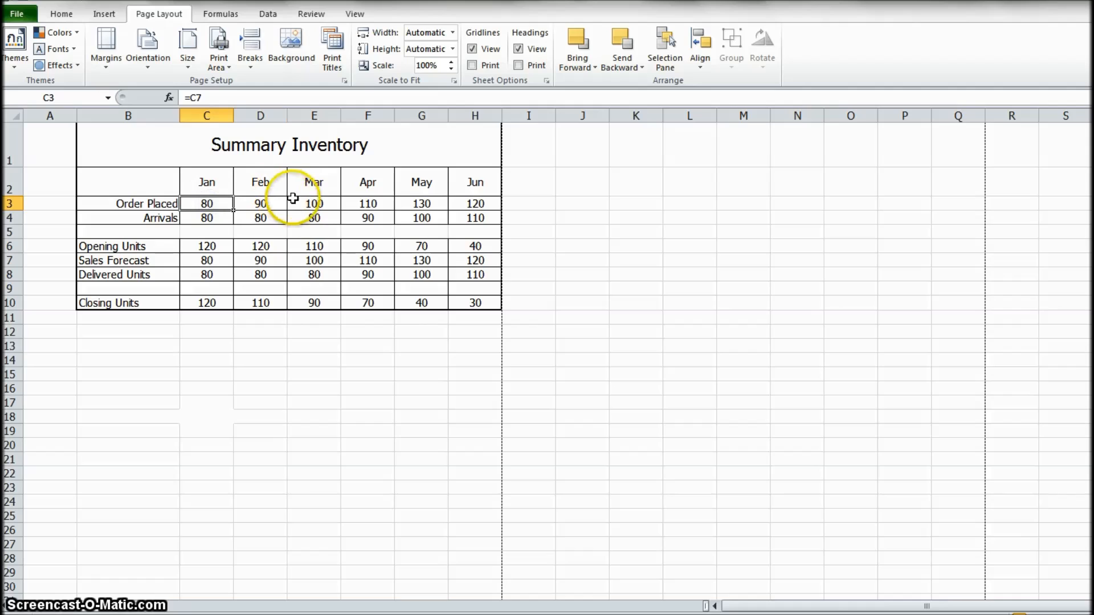
click(312, 218)
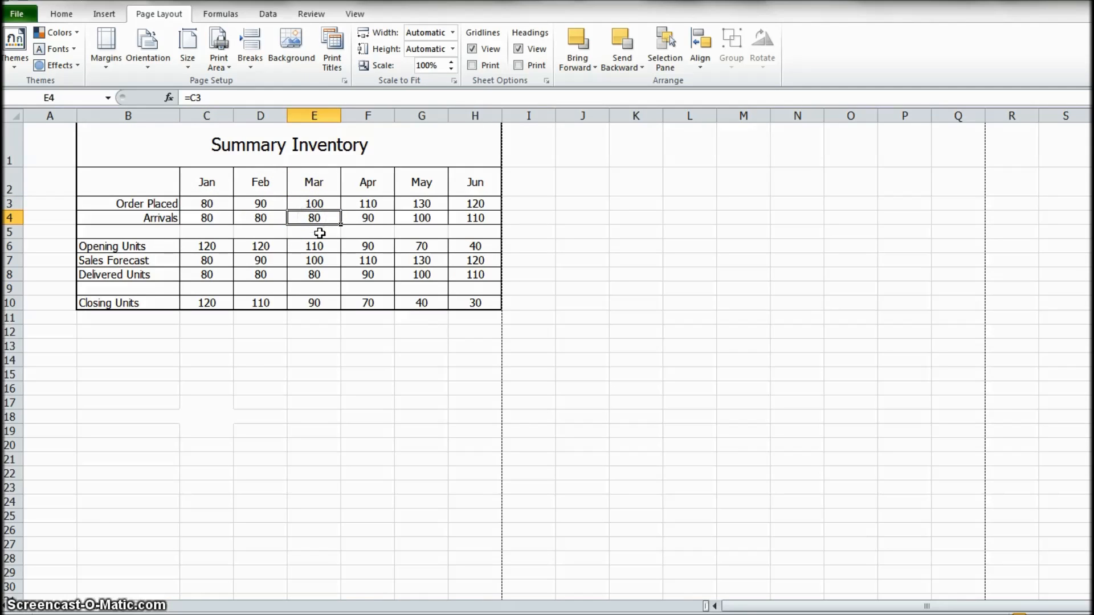
click(326, 227)
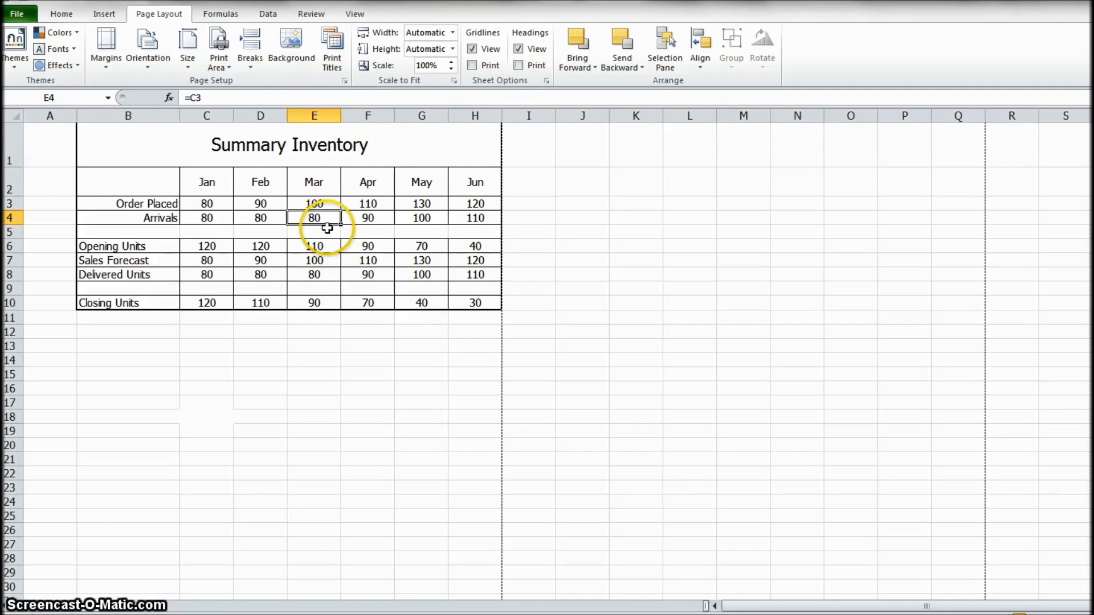
click(364, 218)
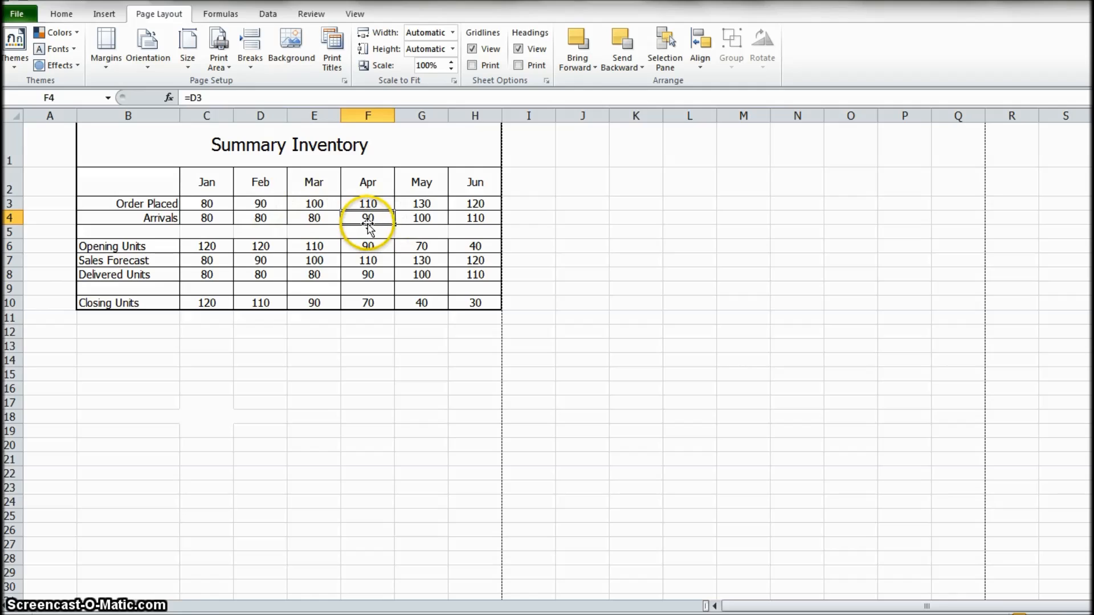
click(253, 206)
click(422, 221)
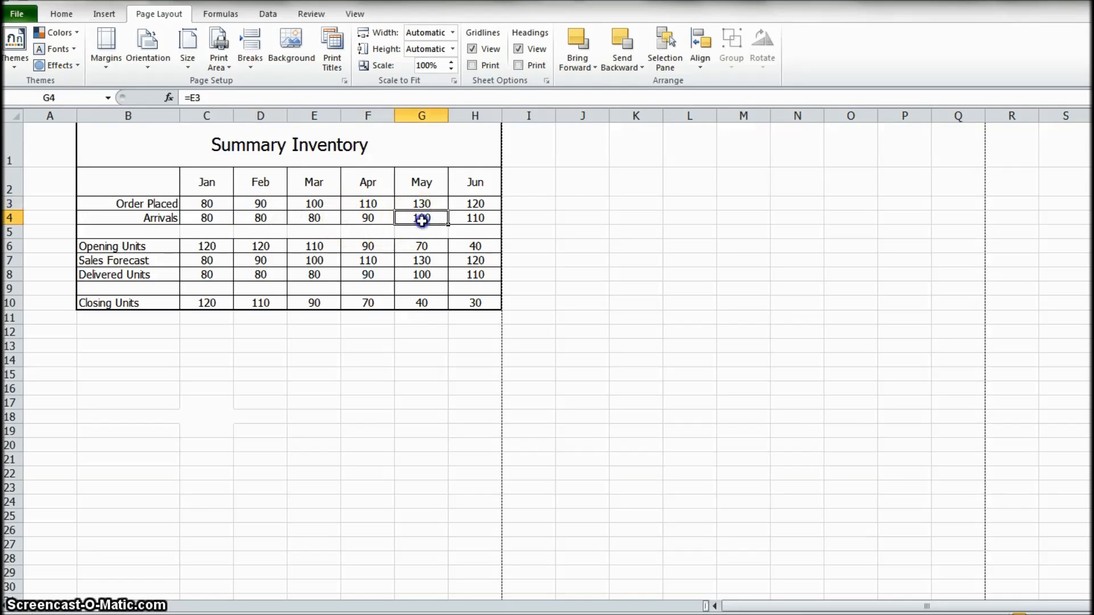
click(304, 205)
click(477, 221)
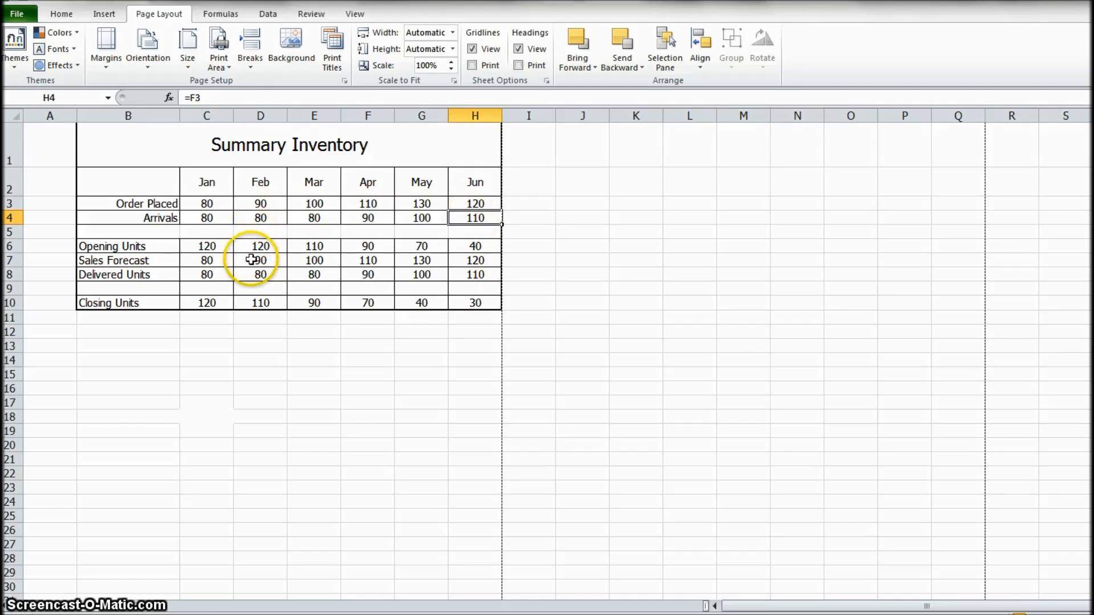
- Review the Sales Forecast values for January through June and the Delivered Units formula of each month
click(217, 262)
drag(299, 256, 454, 258)
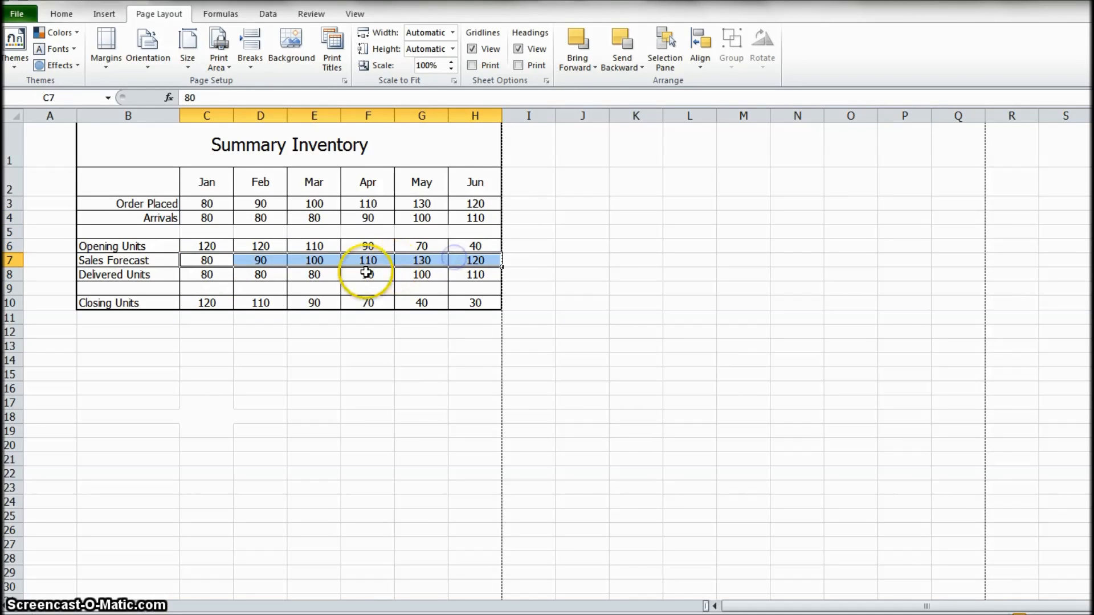
click(206, 278)
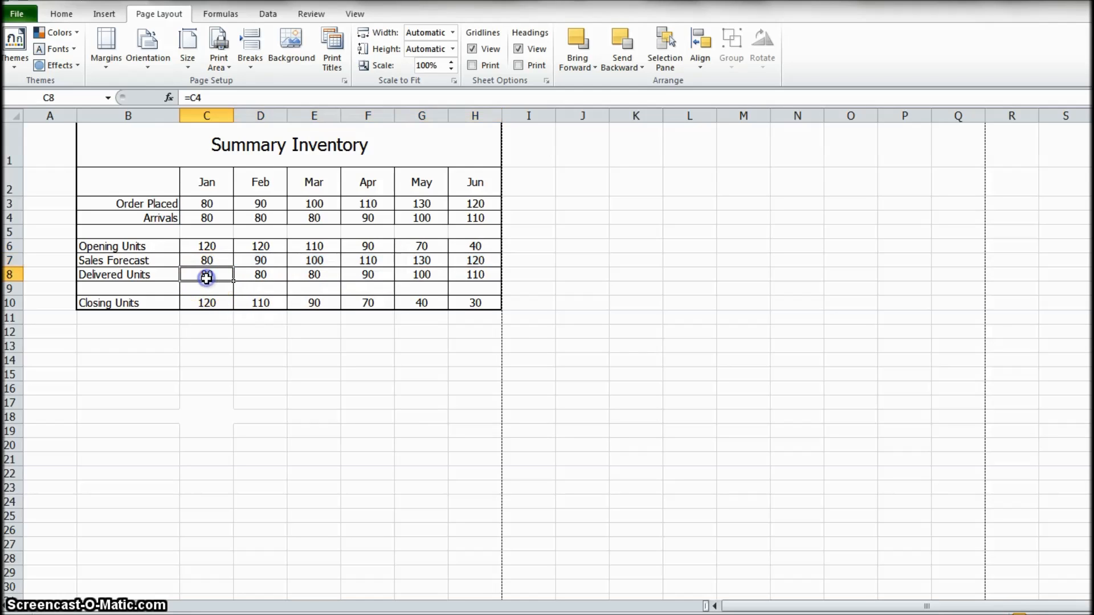
click(256, 276)
click(315, 275)
click(364, 276)
click(420, 276)
click(470, 276)
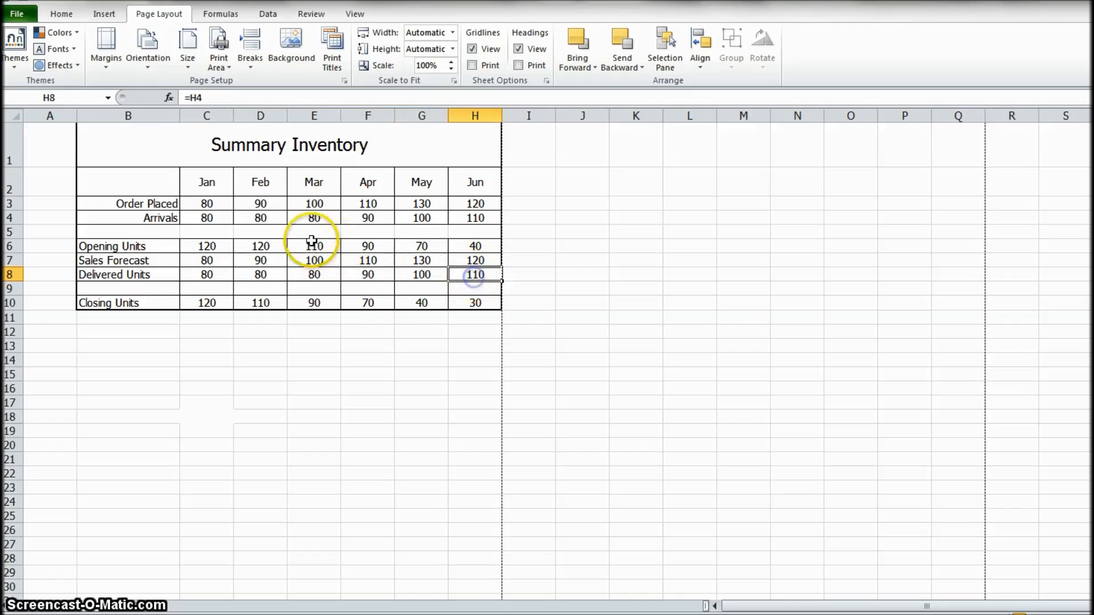
- Set the February Arrivals value in D4 to 45
drag(207, 217, 253, 220)
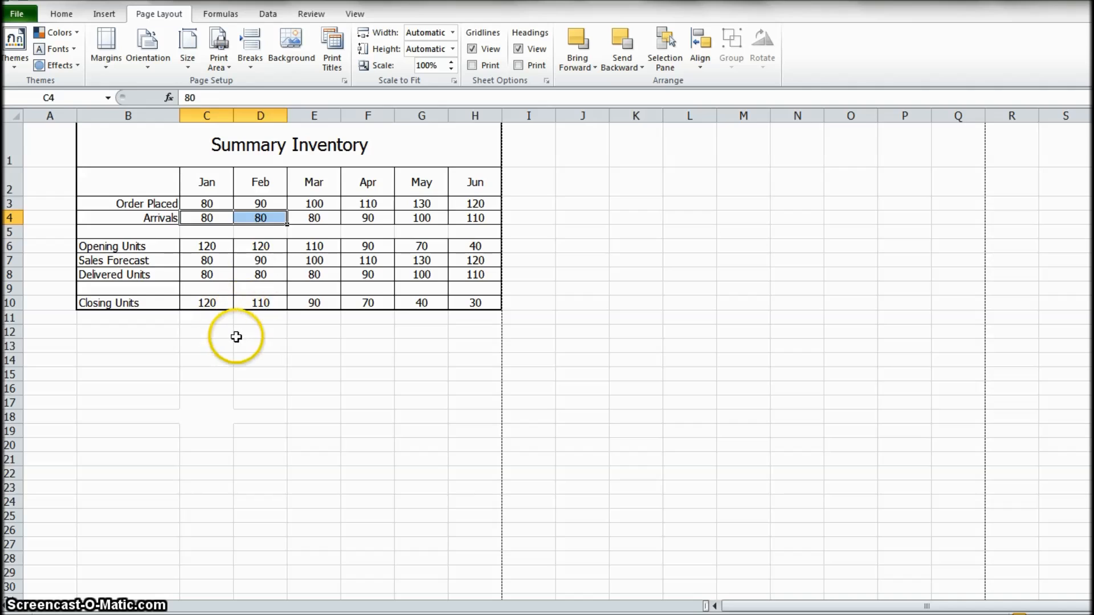
click(263, 348)
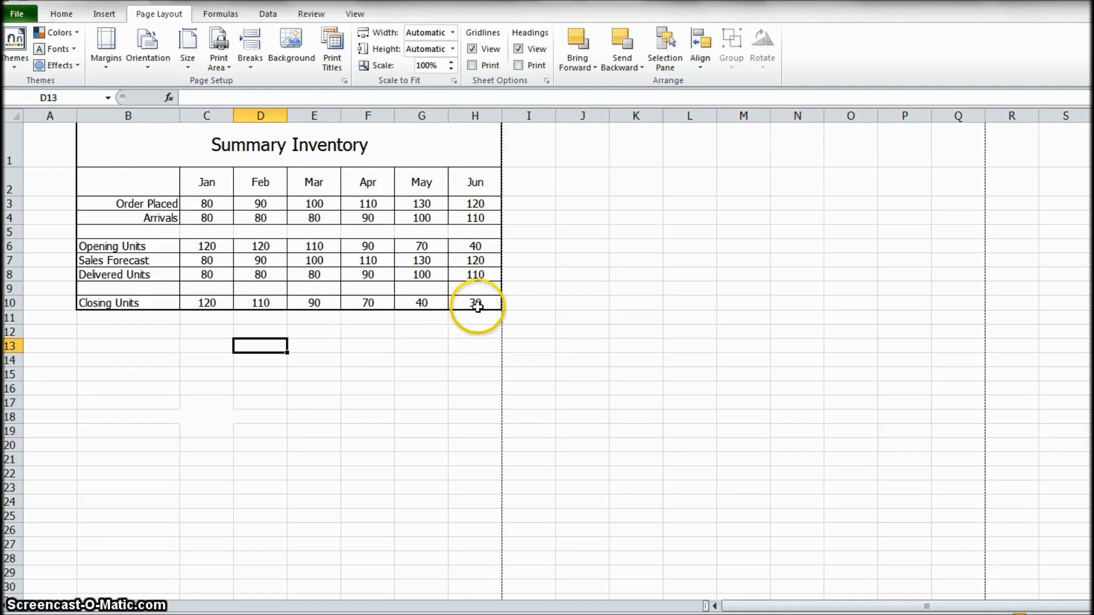
click(268, 219)
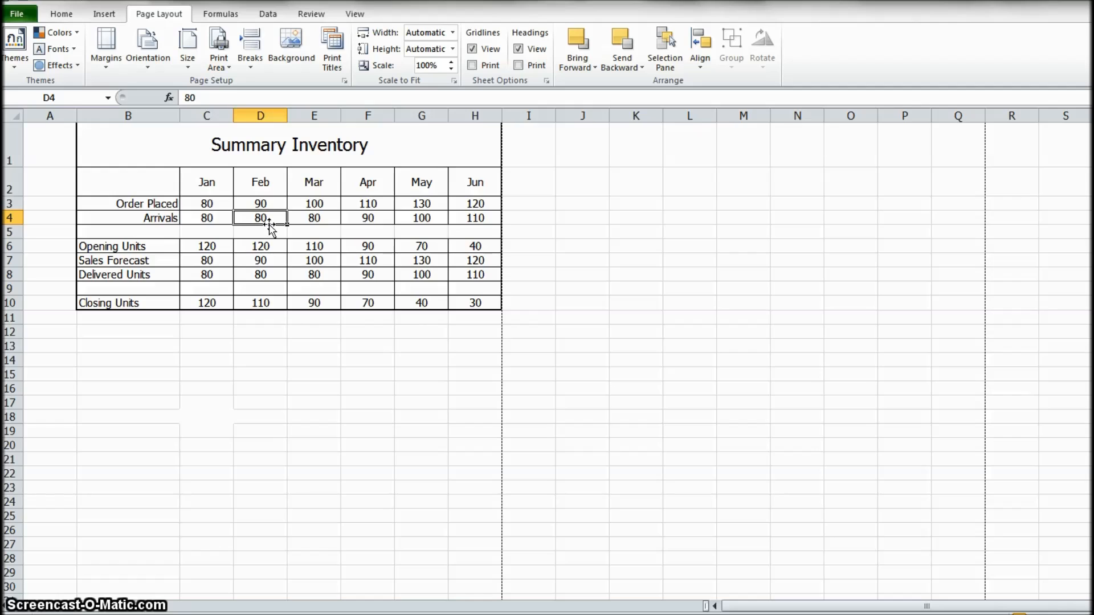
key(Down)
key(Down)
key(Down)
click(268, 223)
text(45)
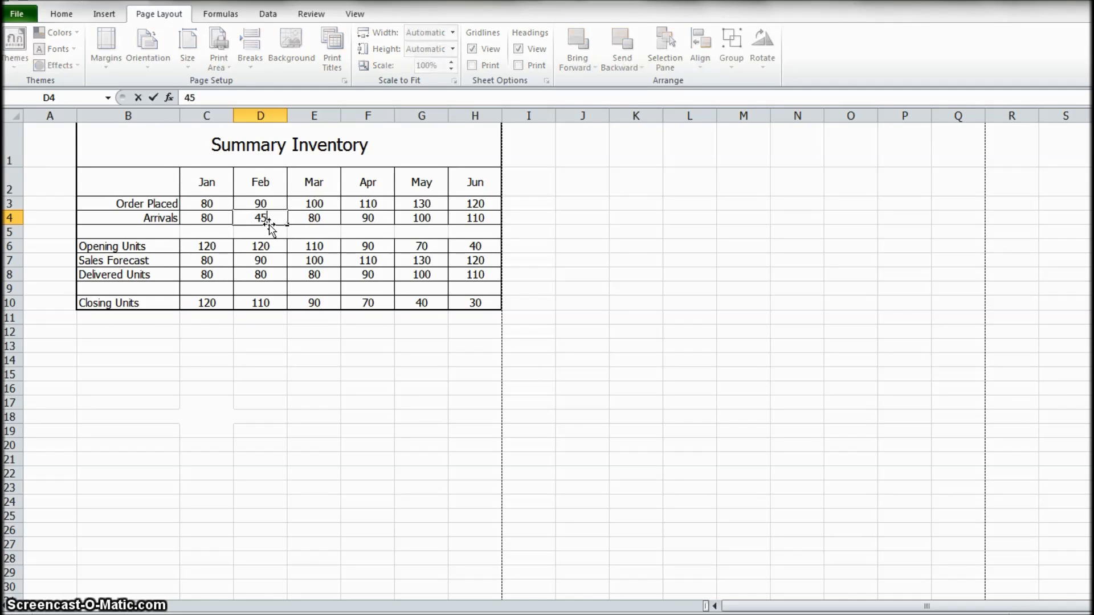
key(Return)
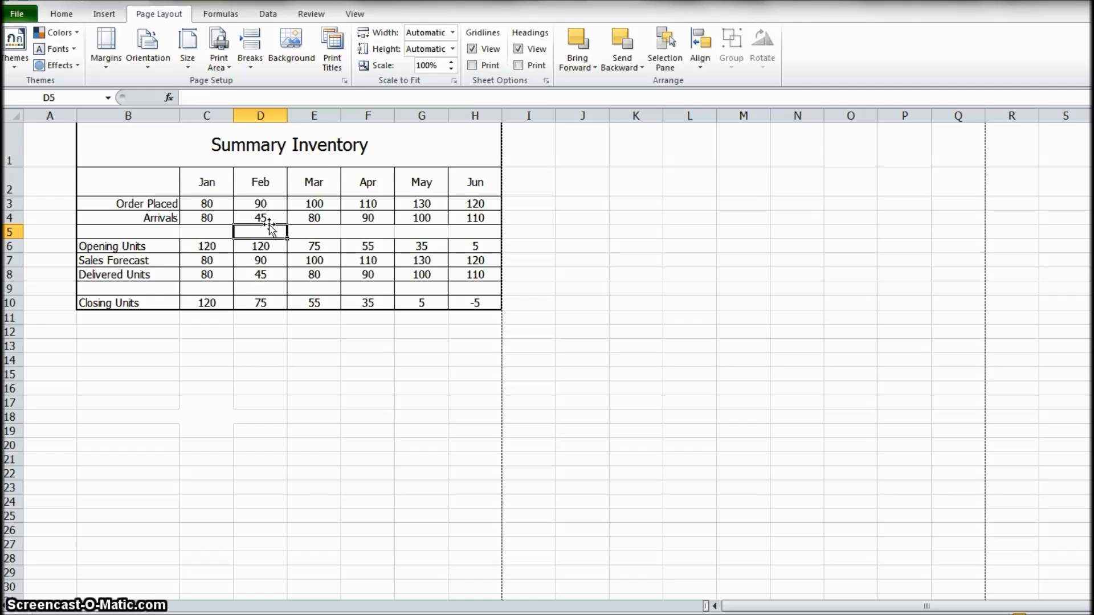
- Examine the Closing Units row through June, the whole June column, and the January and June Closing Units formulas
key(Down)
key(Down)
key(Down)
key(Down)
key(Down)
key(Right)
key(Right)
key(Right)
key(Right)
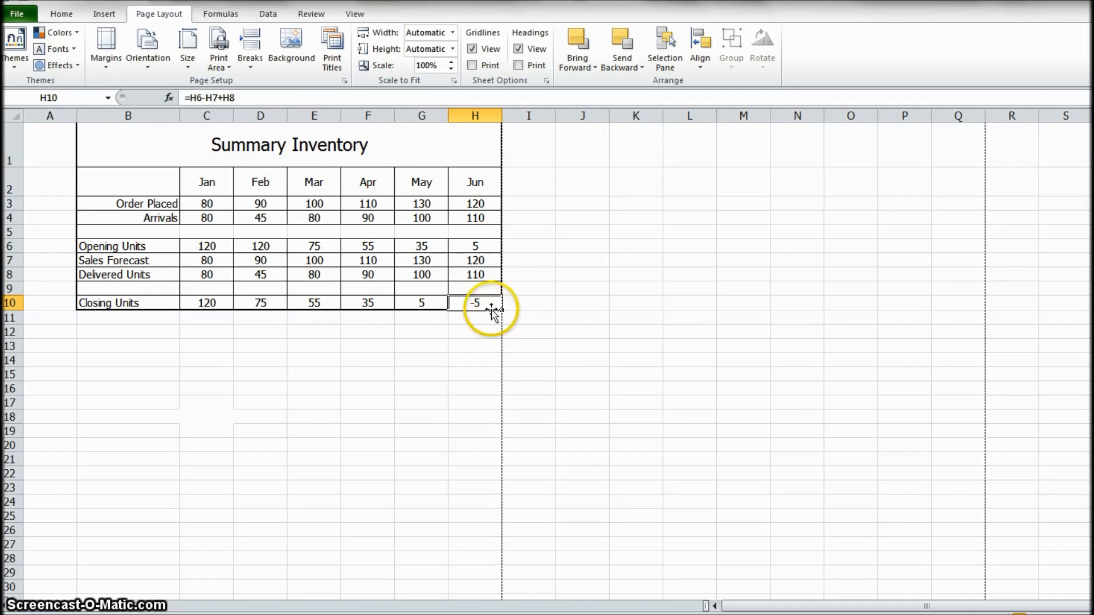
drag(474, 178, 476, 302)
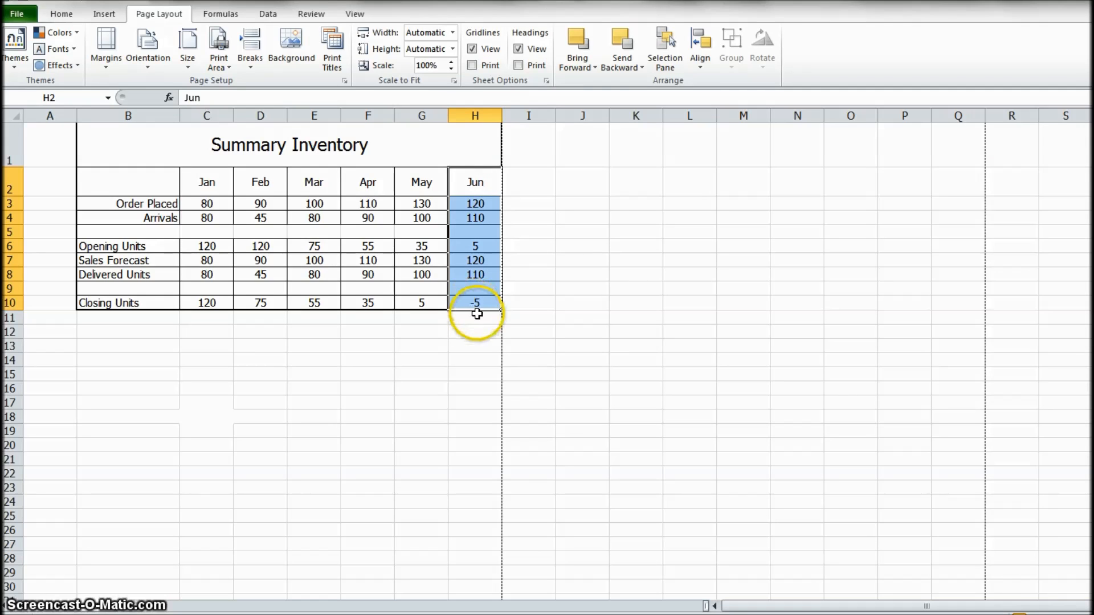
click(476, 303)
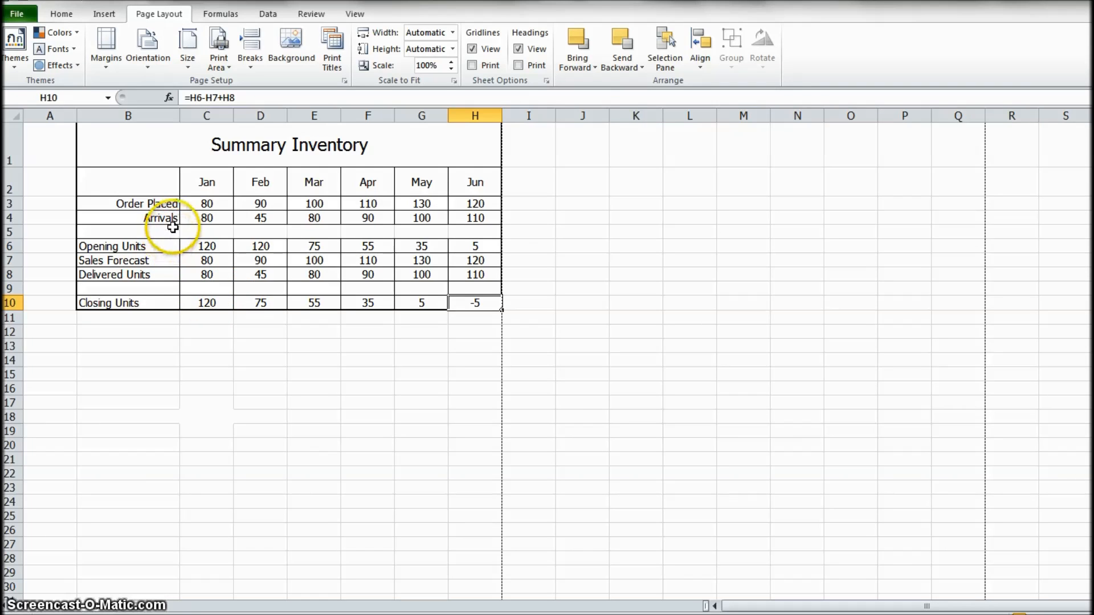
click(208, 300)
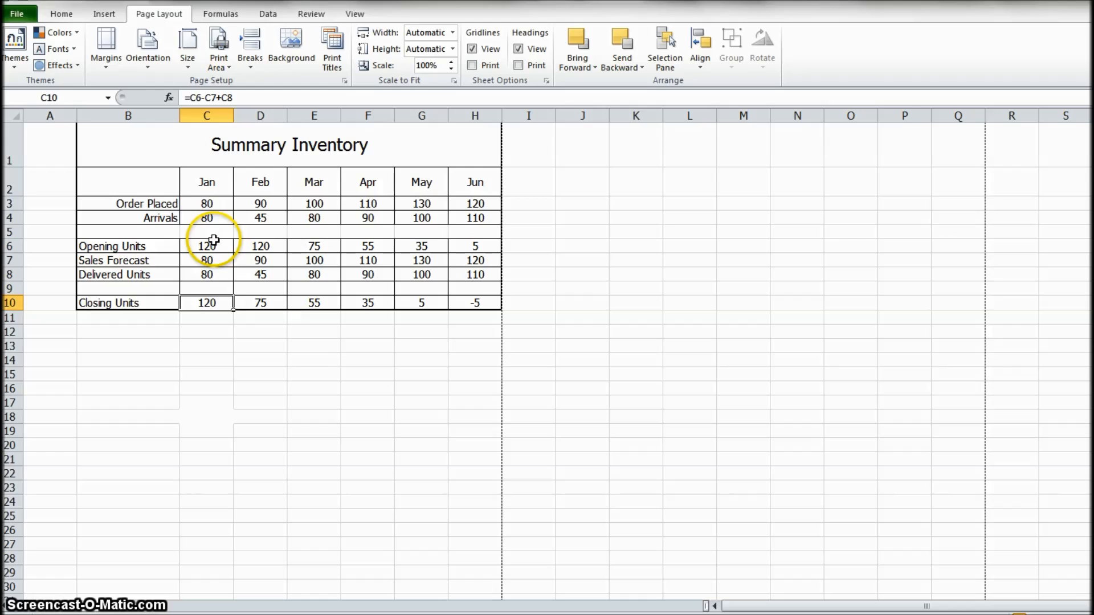
click(261, 327)
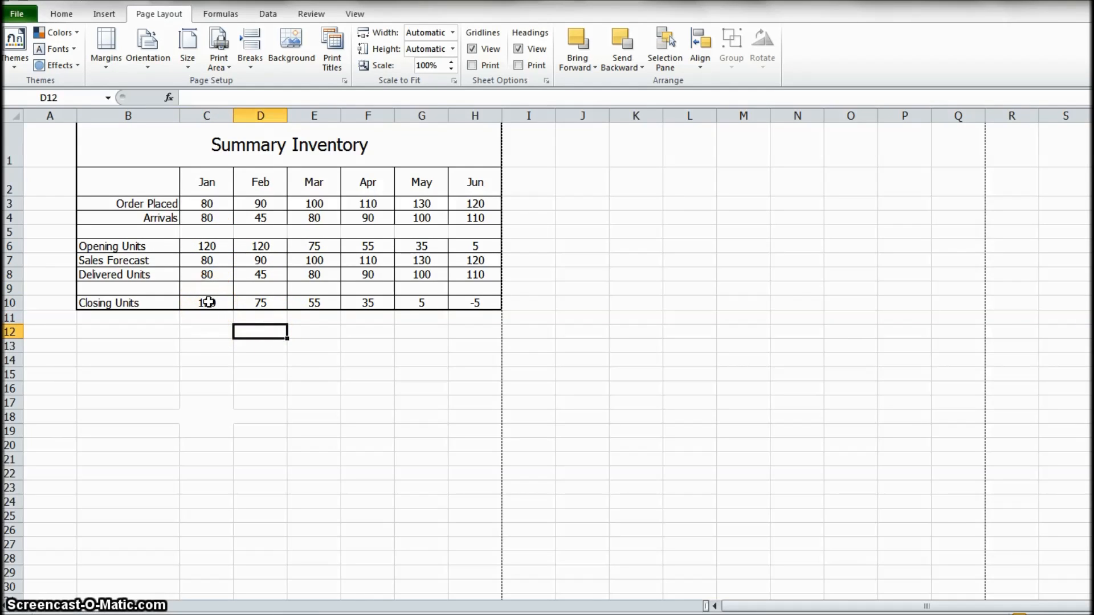
- Apply a Less Than 0 highlight rule with Light Red Fill with Dark Red Text to the Closing Units cells C10:H10
drag(208, 302, 475, 302)
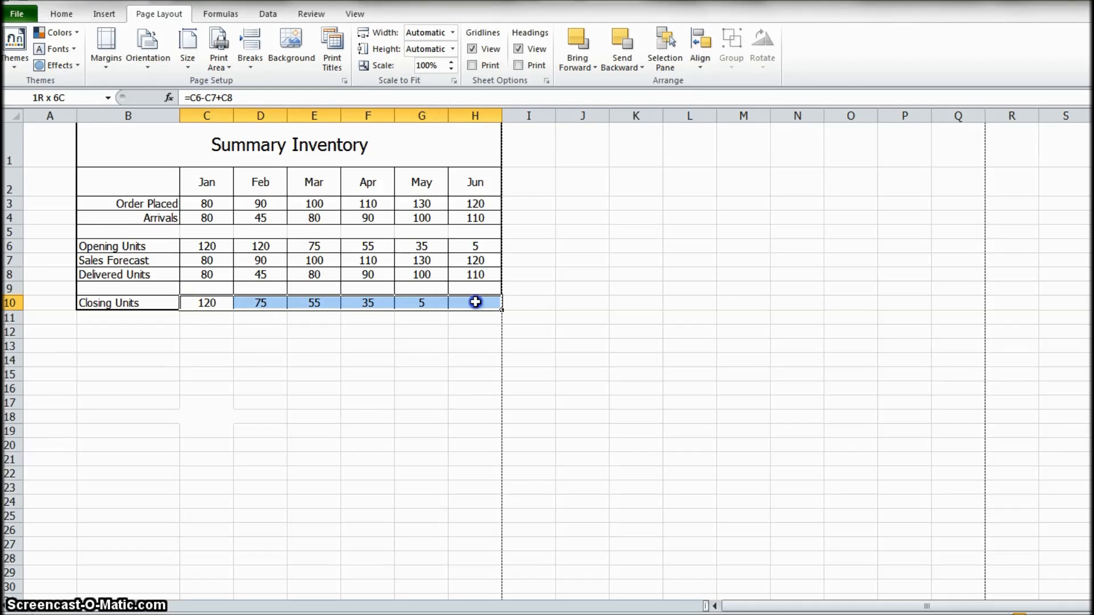
click(57, 18)
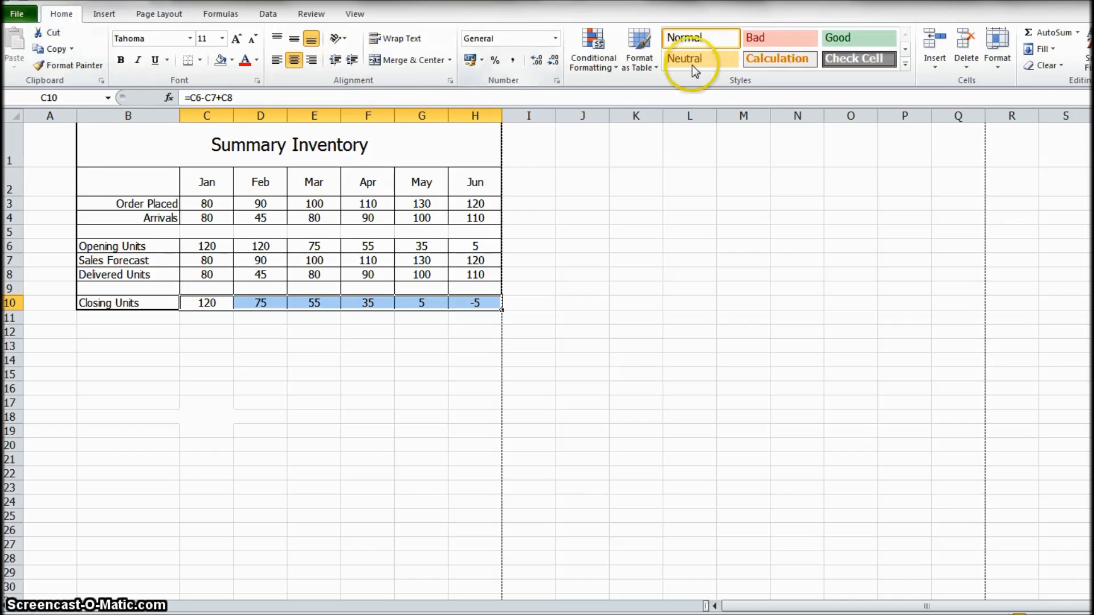
click(615, 67)
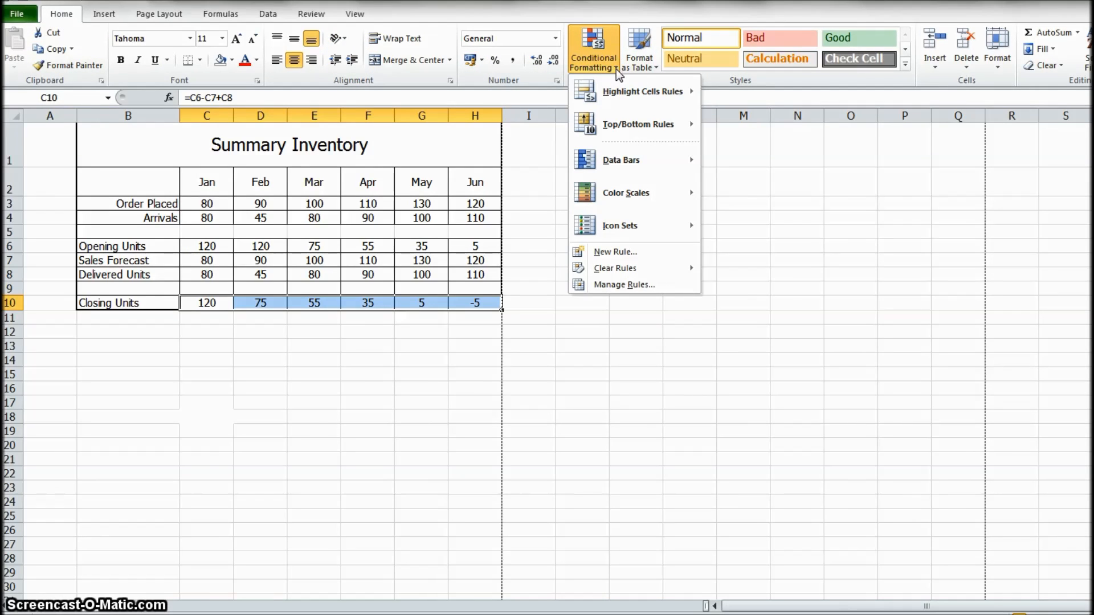
click(624, 100)
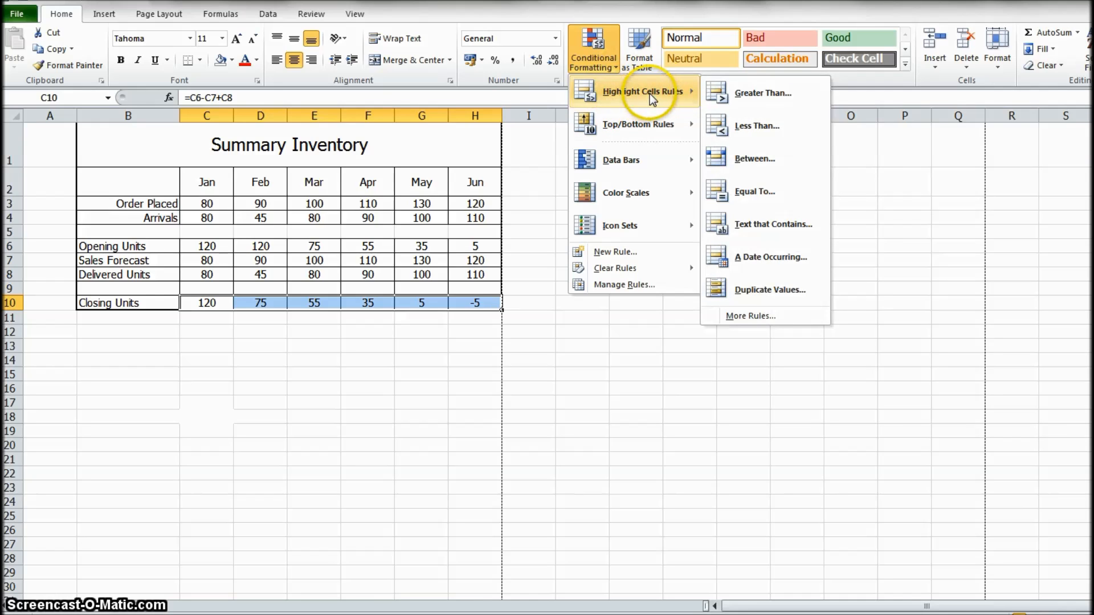
click(755, 124)
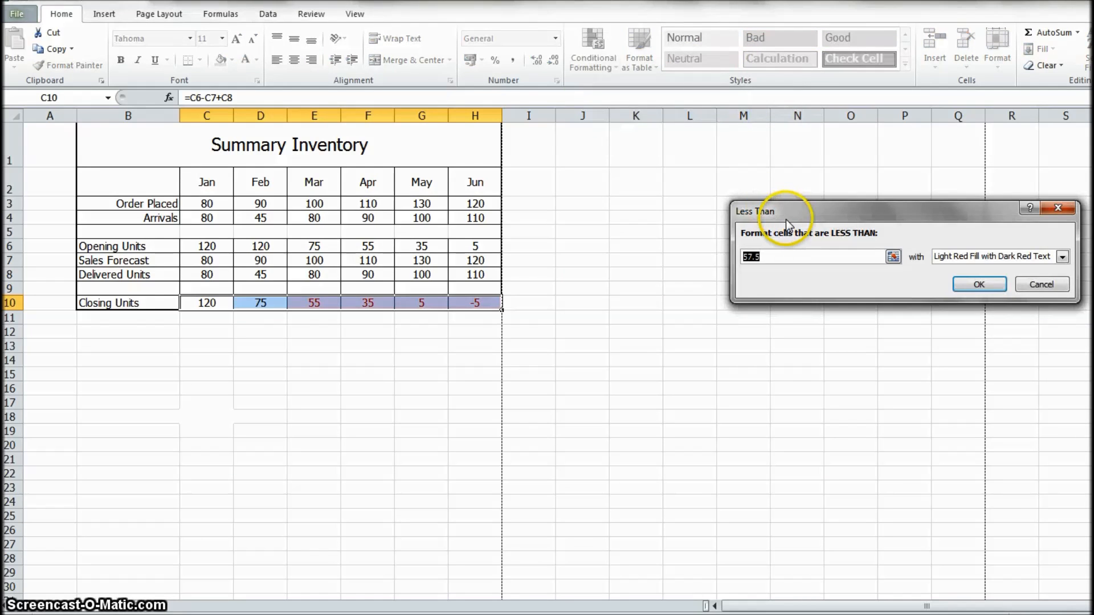
text(0)
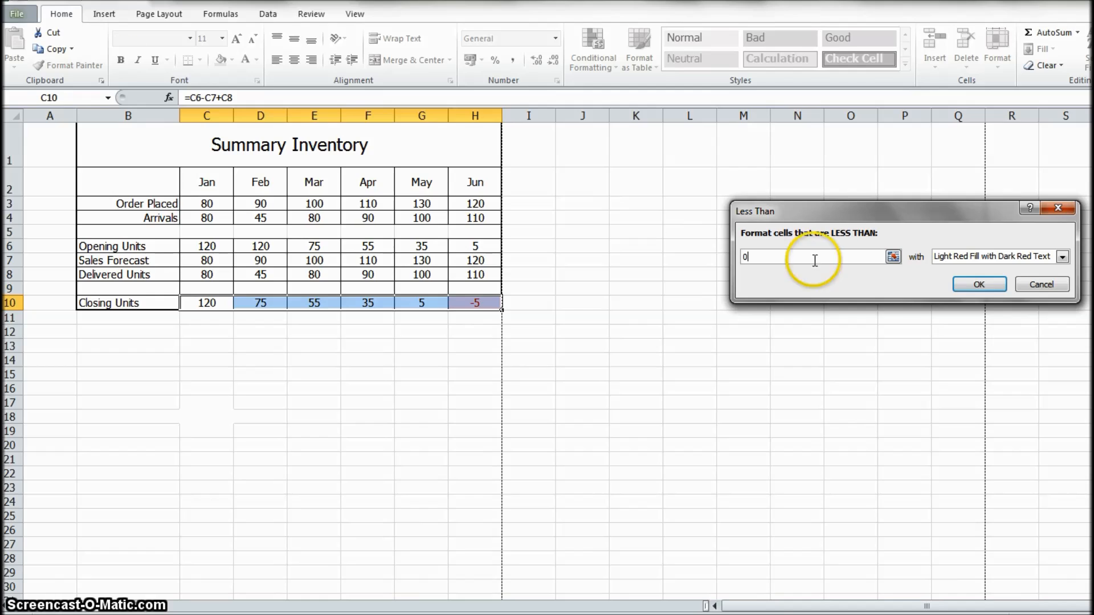
click(981, 286)
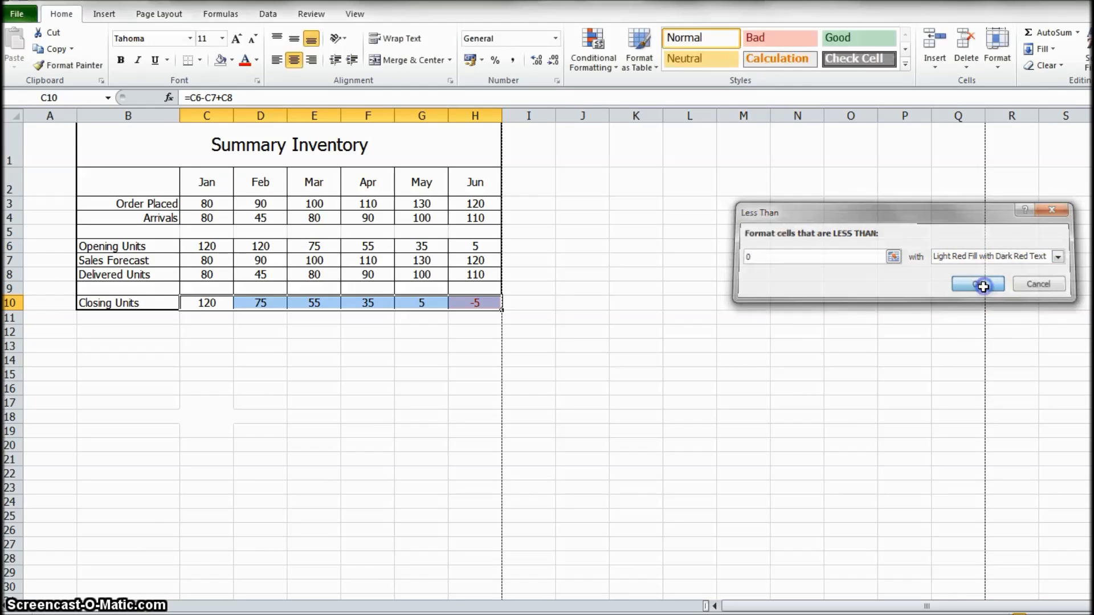
click(452, 356)
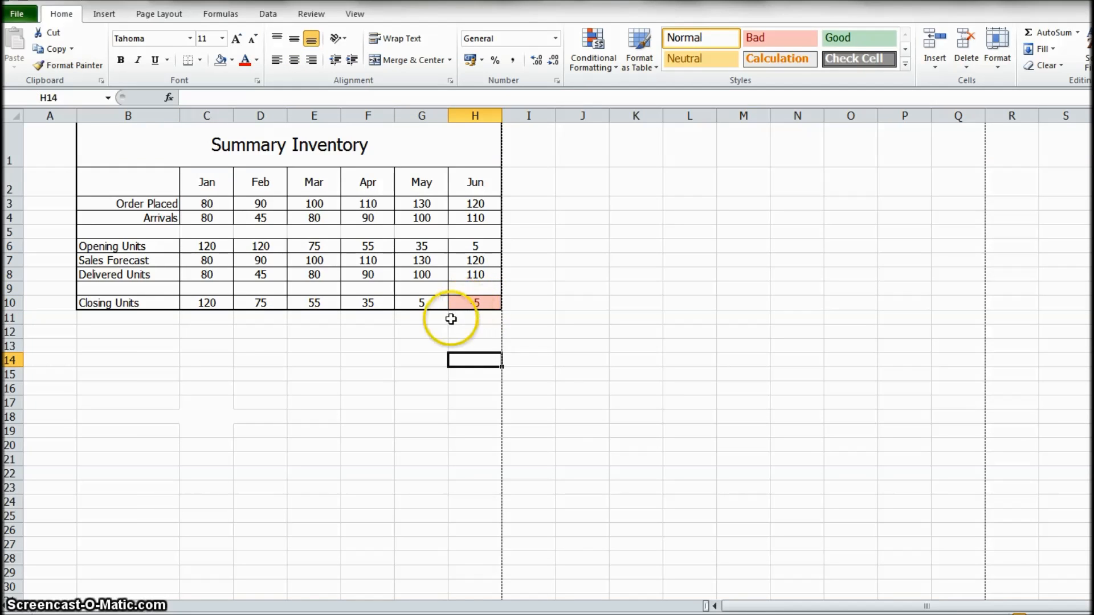
click(399, 334)
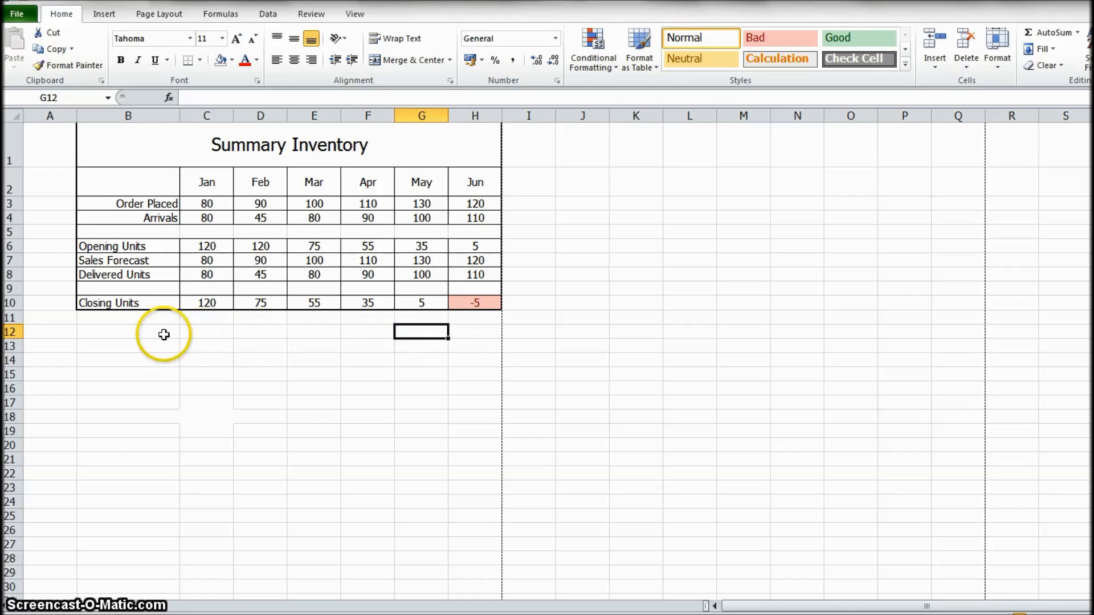
- Check the February Order Placed and Closing Units formulas in D3 and D10
click(136, 333)
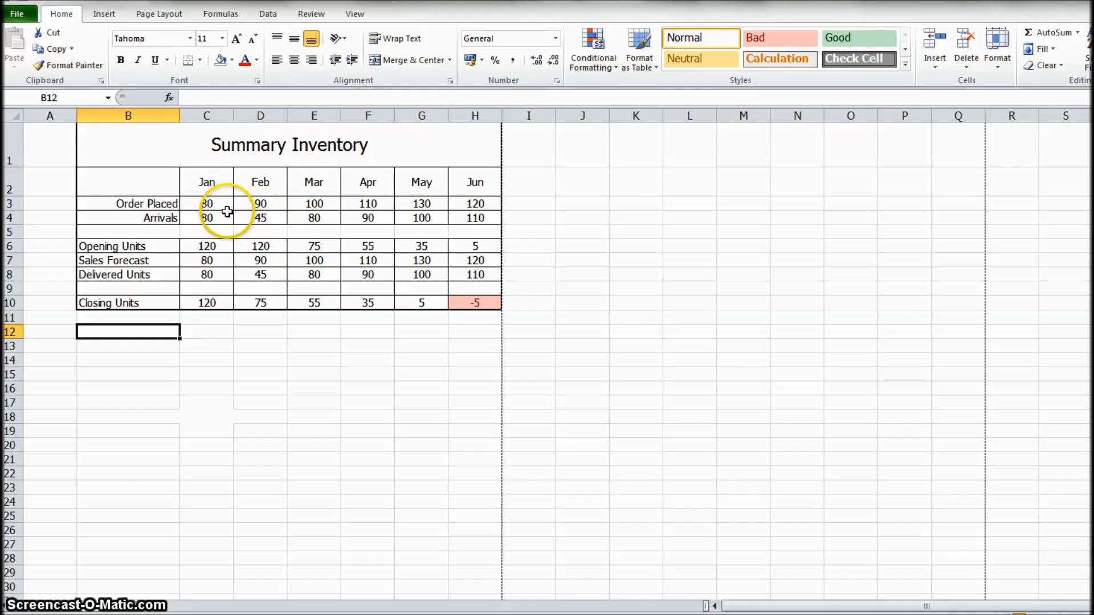
click(266, 208)
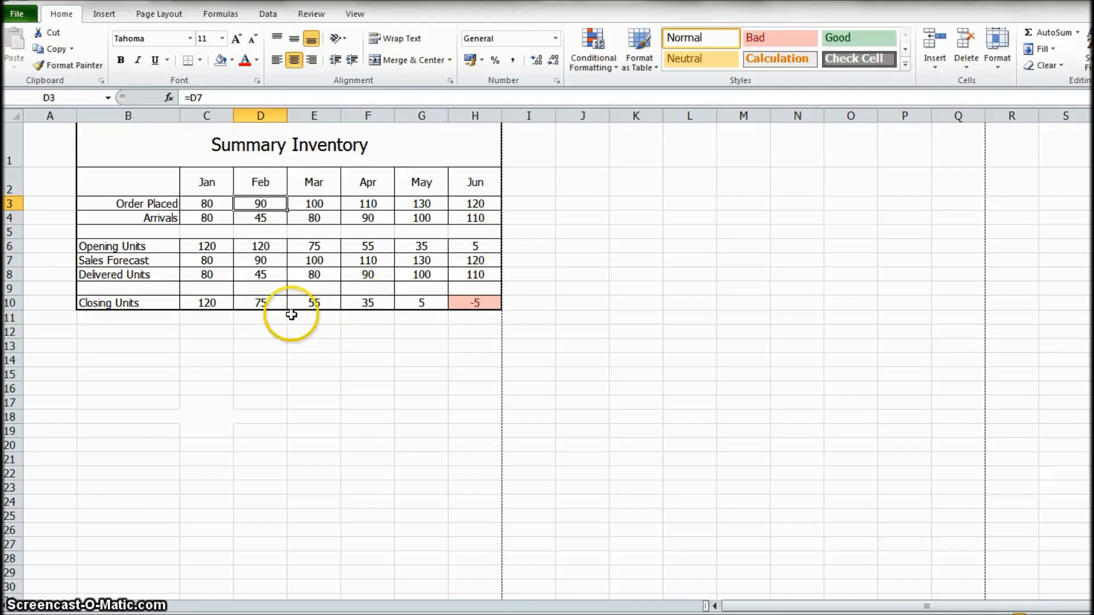
click(261, 303)
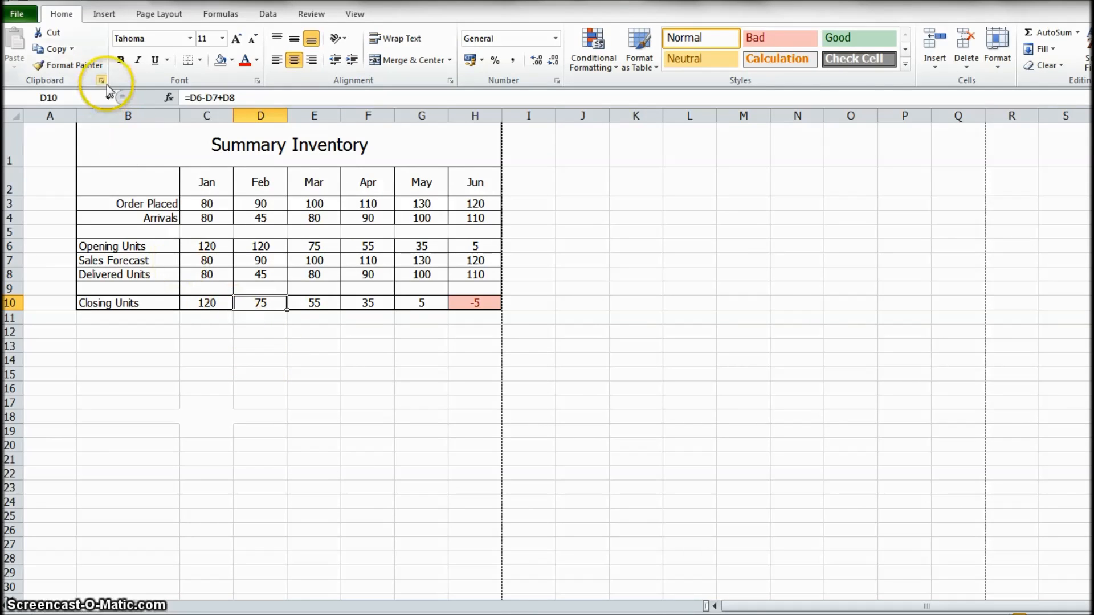
- Move the table block B3:H10 down two rows so that it starts at B5
click(120, 205)
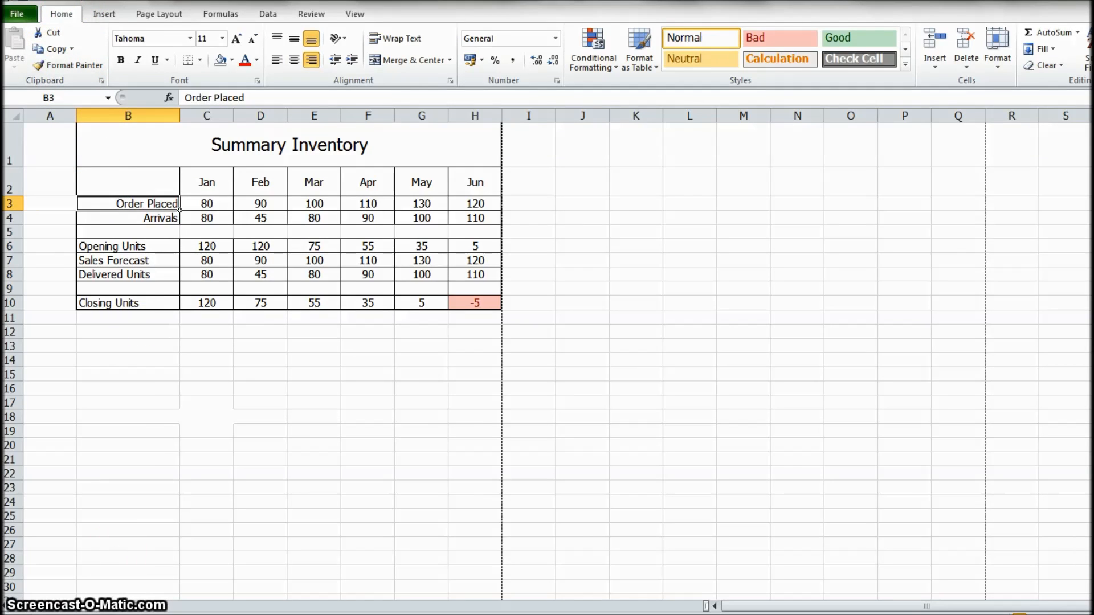
drag(162, 204, 471, 327)
- Label B3 as Buffer Stock and enter 110 as its January value in C3
click(149, 203)
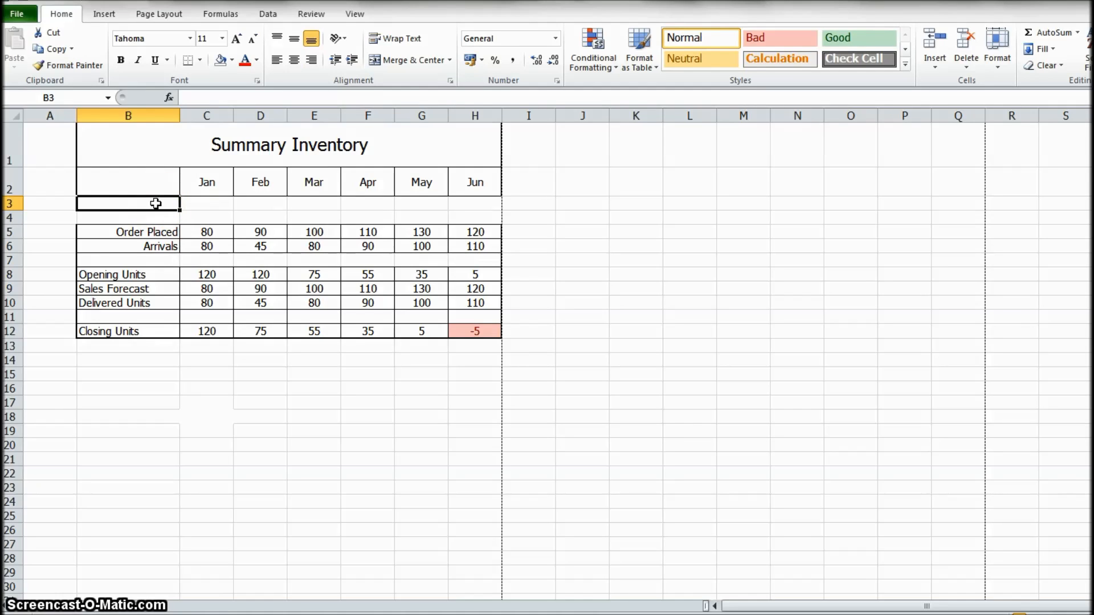
text(Buffer Stock)
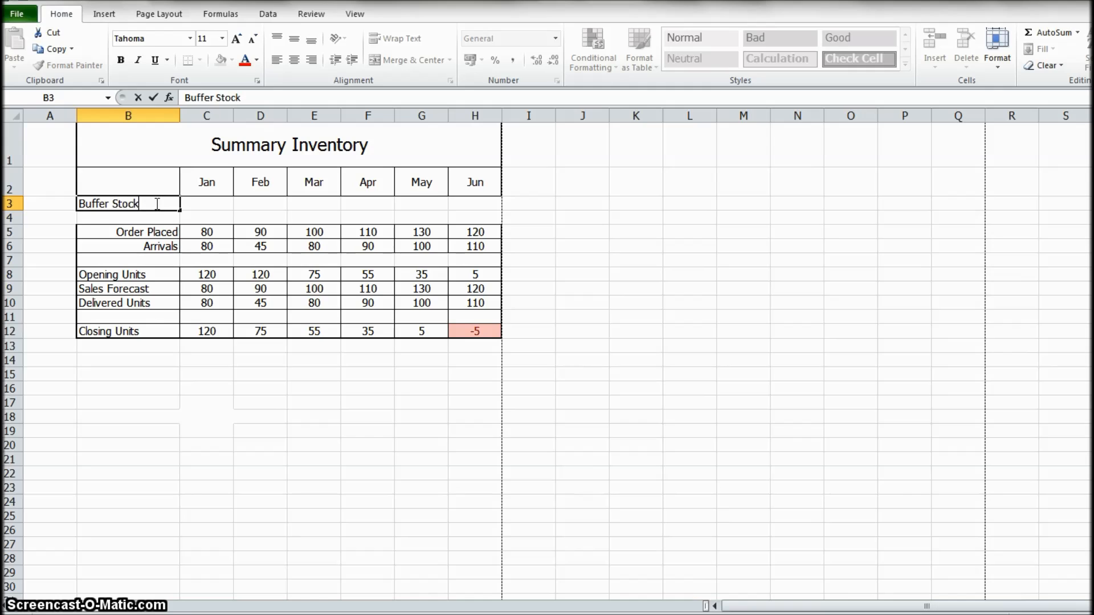
key(Tab)
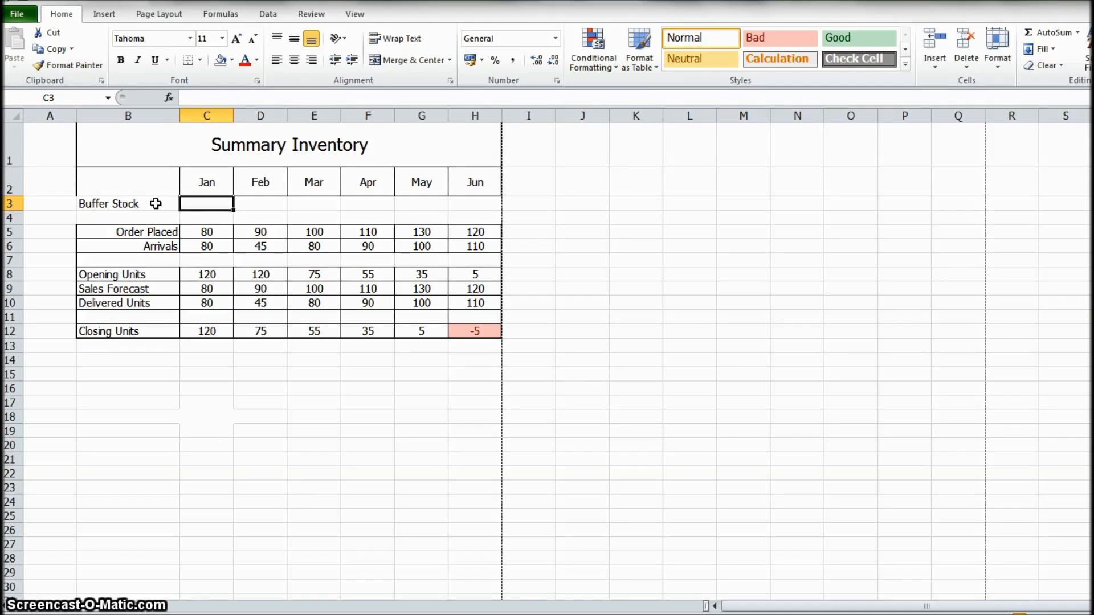
text(110)
key(Return)
- Label B4 as Order Extra Units and fill the January Buffer Stock value of 110 across D3:H3 through June
key(Left)
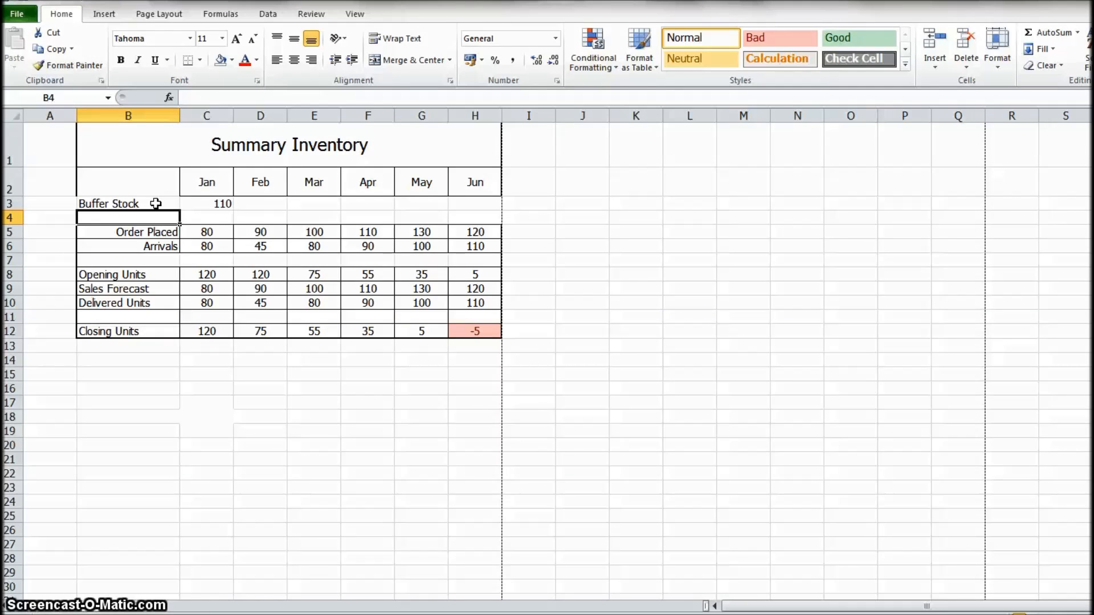
text(Order Extra Units)
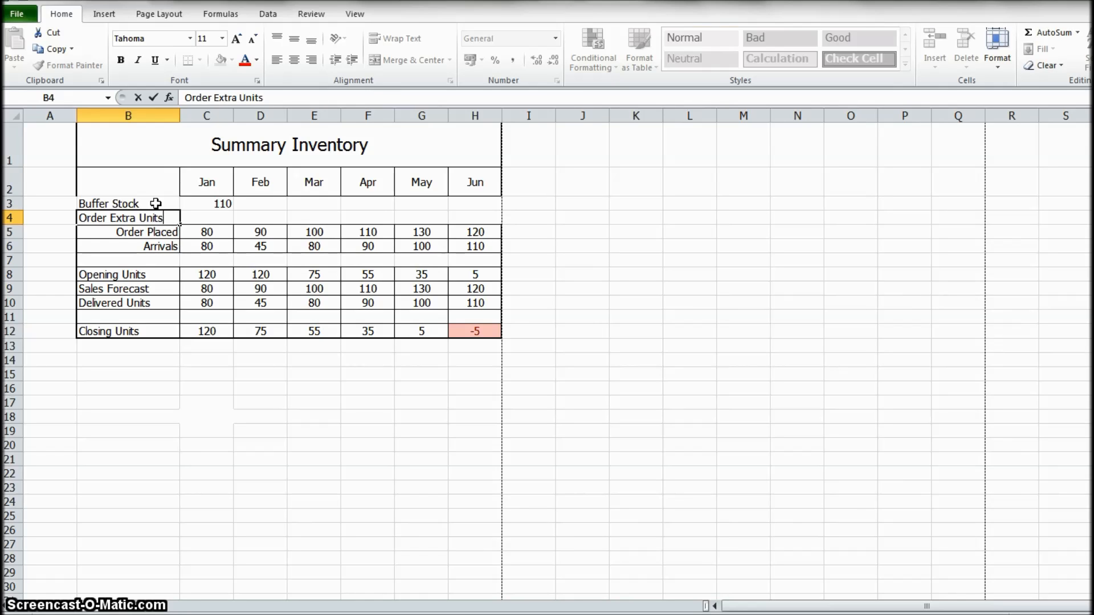
key(Return)
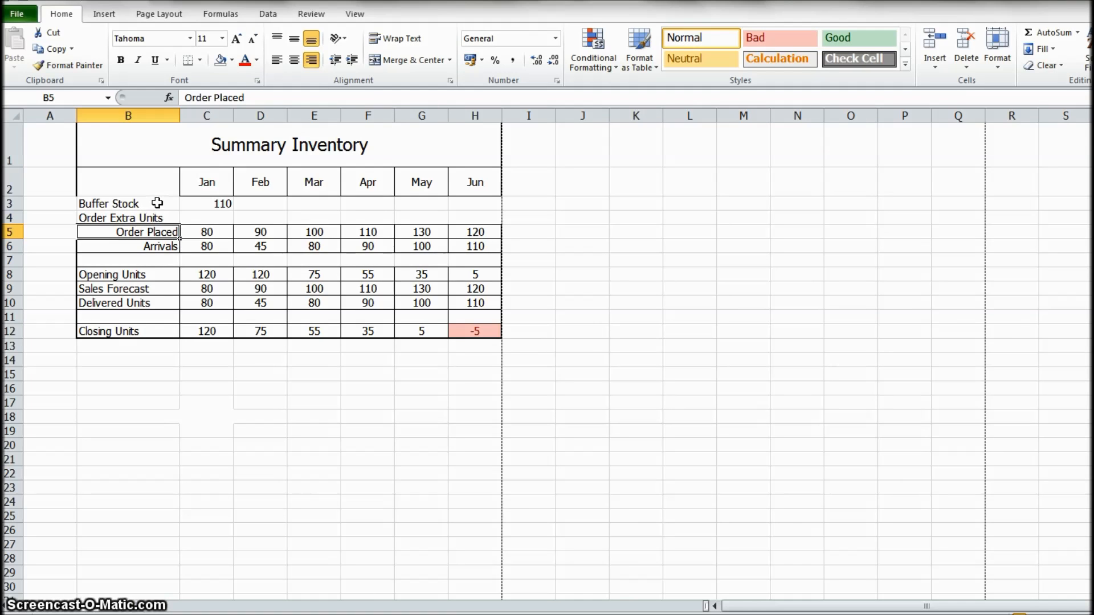
click(222, 205)
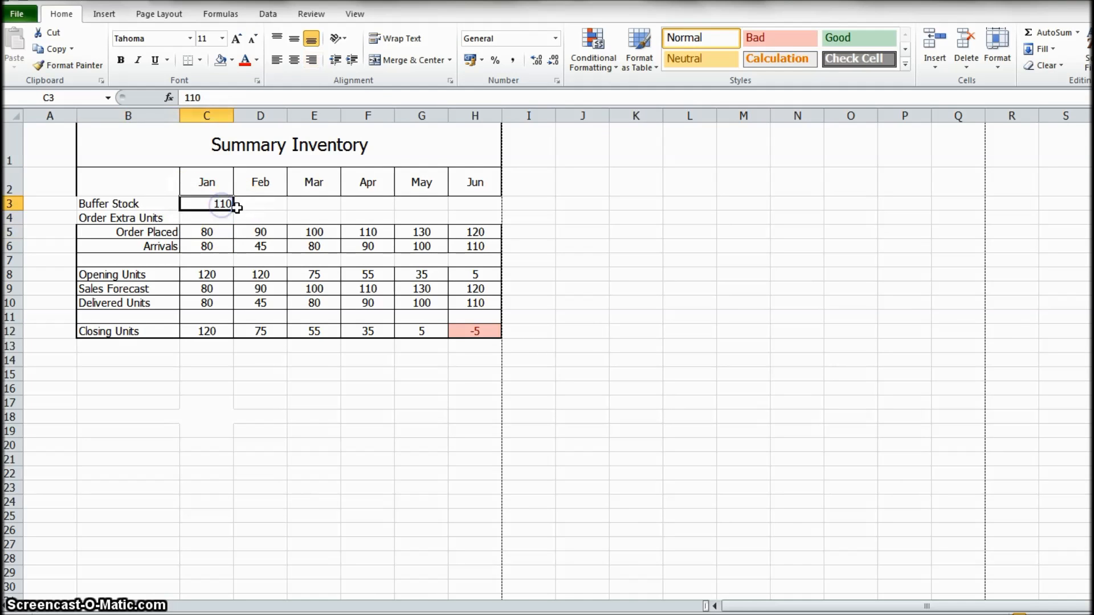
drag(234, 210, 495, 215)
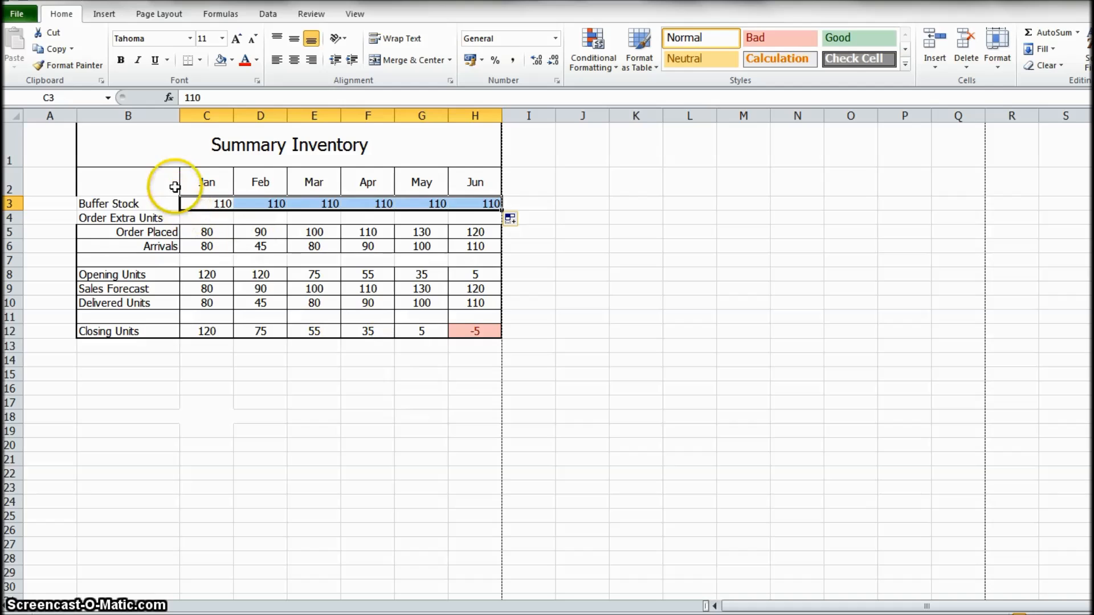
- Insert an IF function in the January Order Extra Units cell C4 with the logical test C12<C3
click(202, 217)
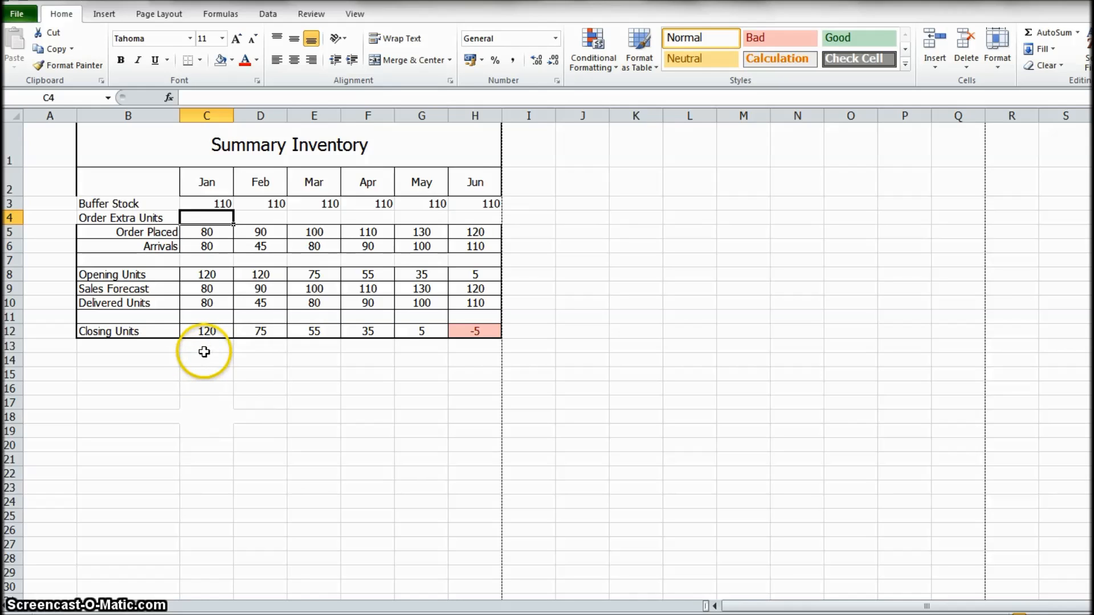
click(170, 97)
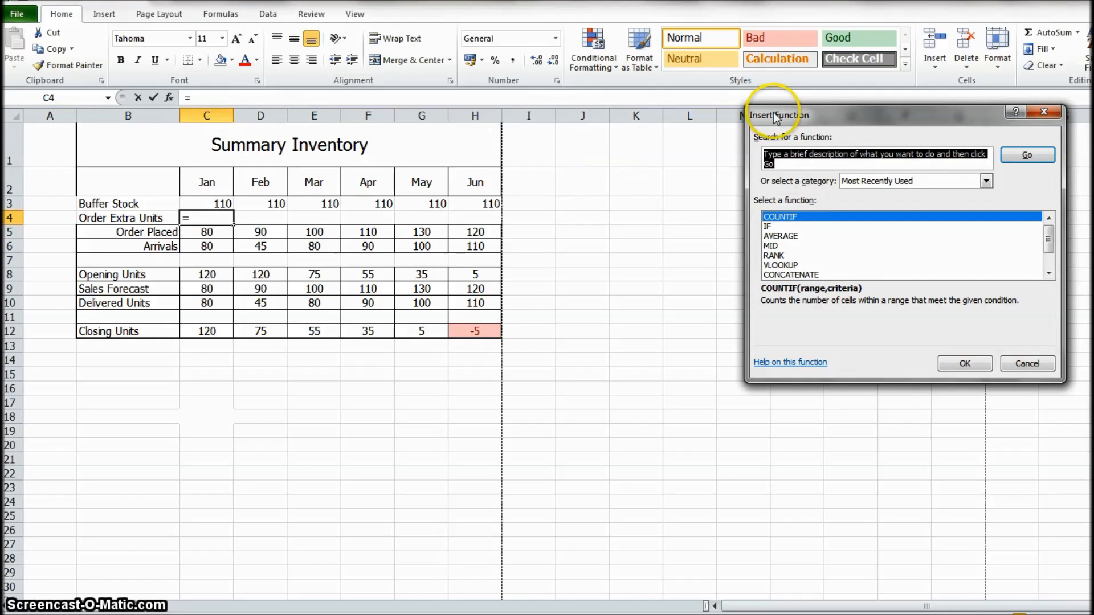
drag(826, 112, 484, 76)
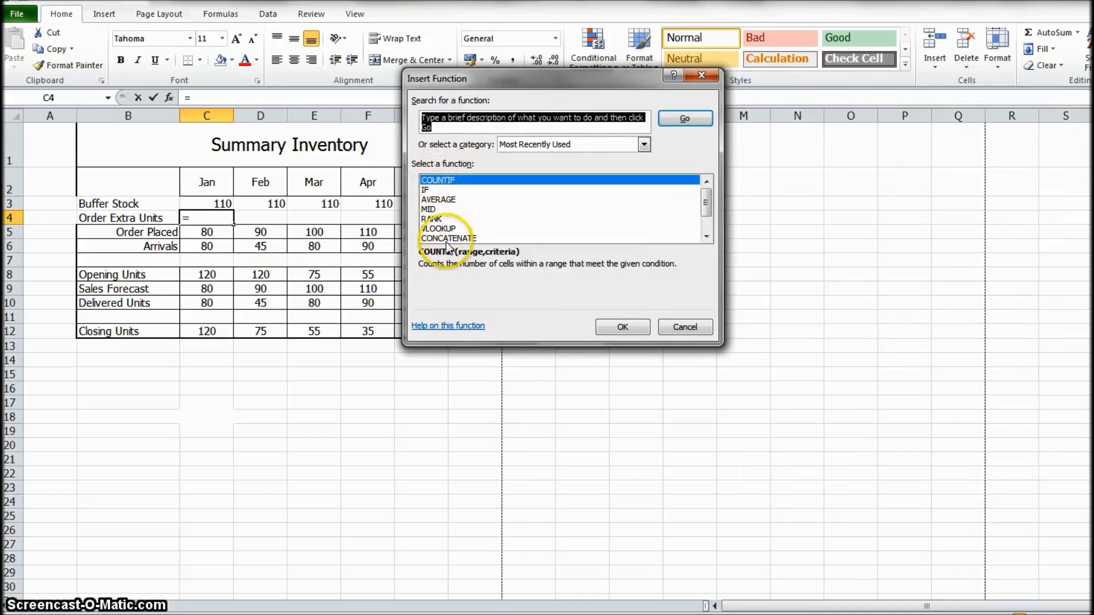
click(424, 192)
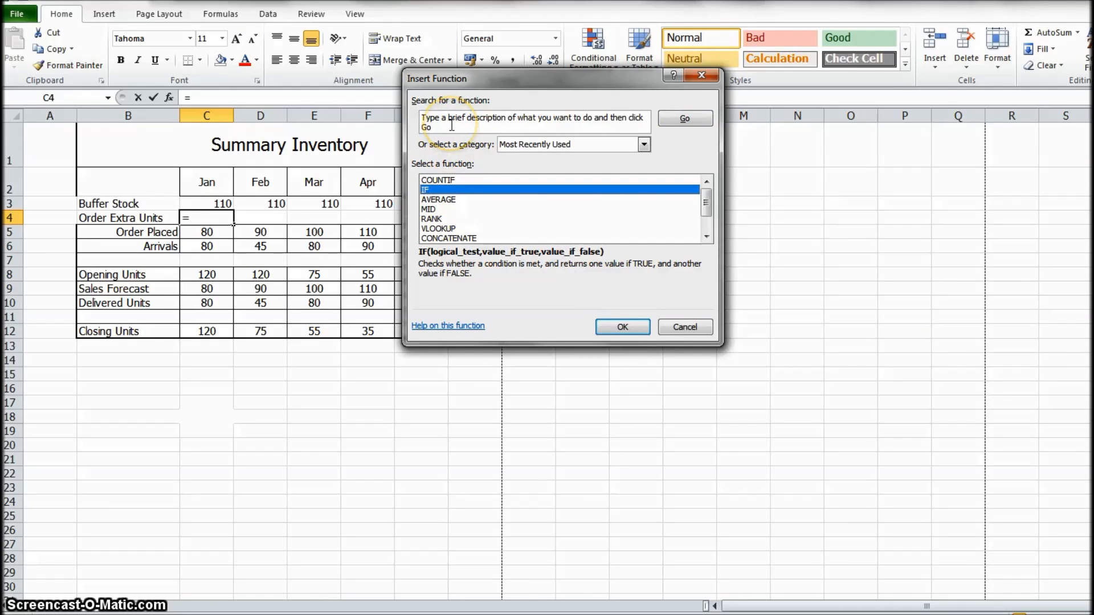
click(622, 328)
drag(534, 116, 630, 118)
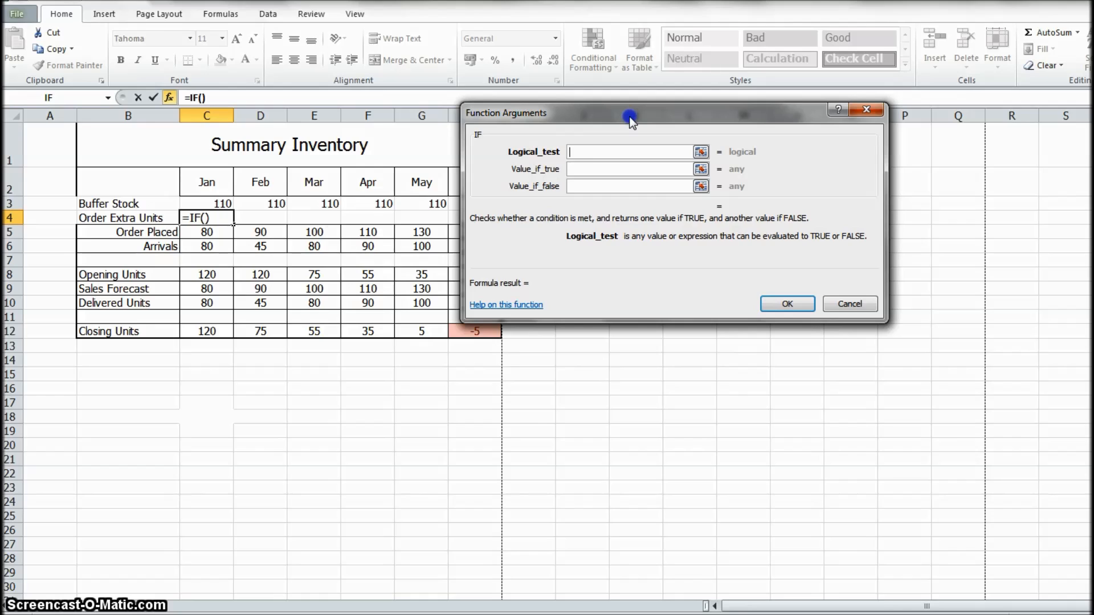
click(221, 332)
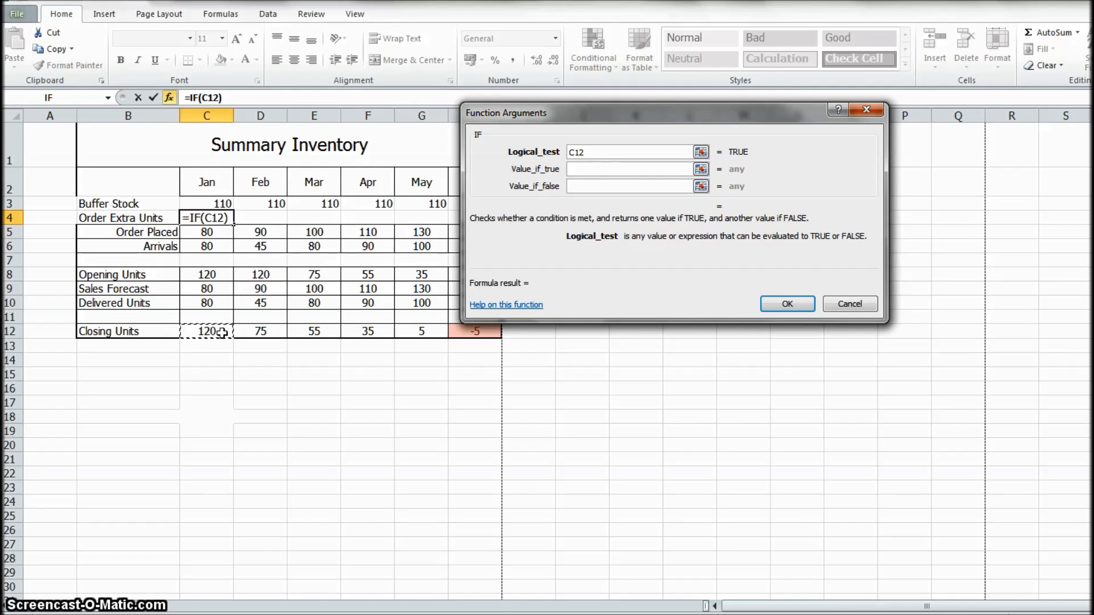
text(<)
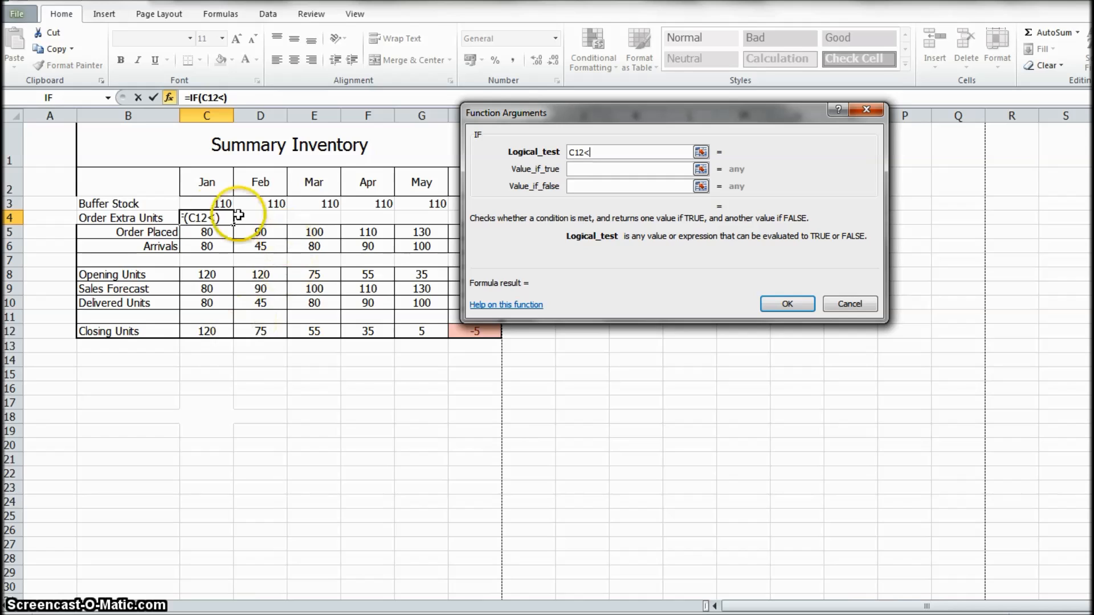
click(210, 205)
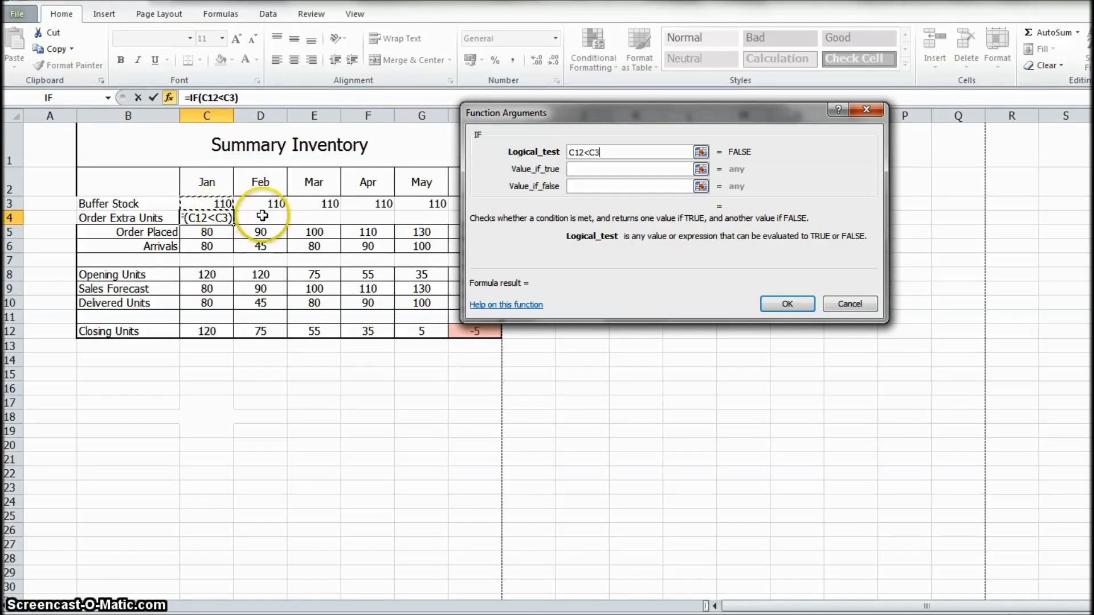
- Complete the IF function in C4 with C3-C12 as the value if true and 0 as the value if false
click(588, 169)
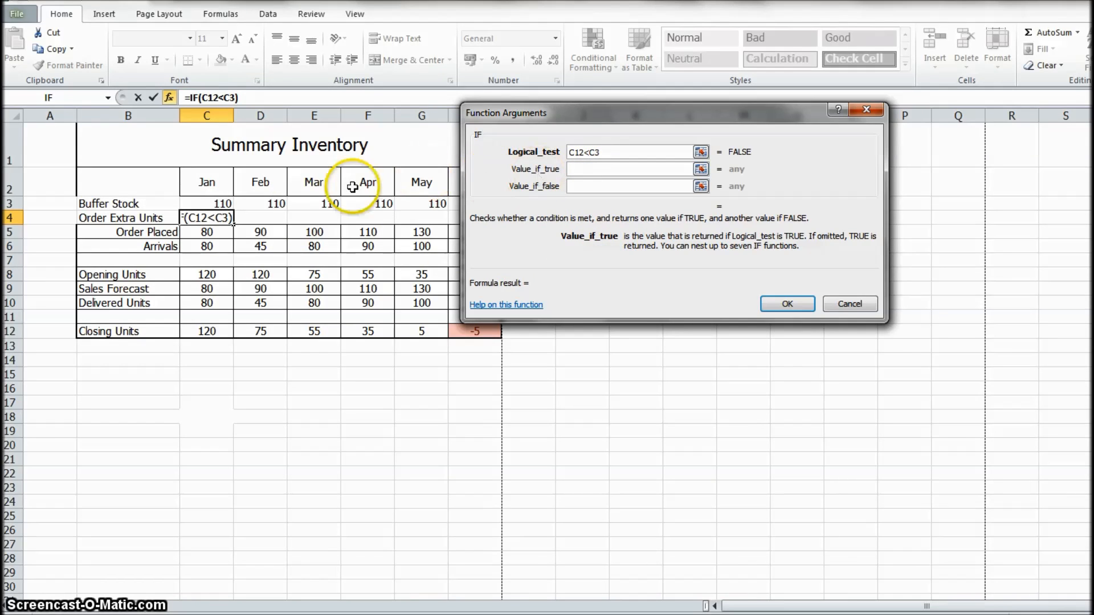
click(223, 203)
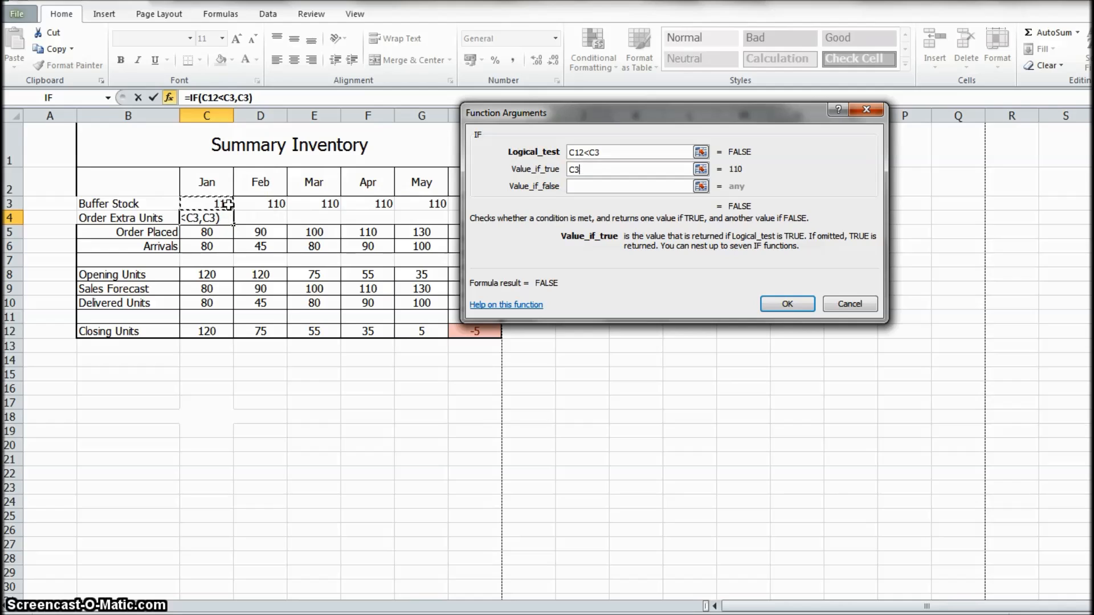
text(-)
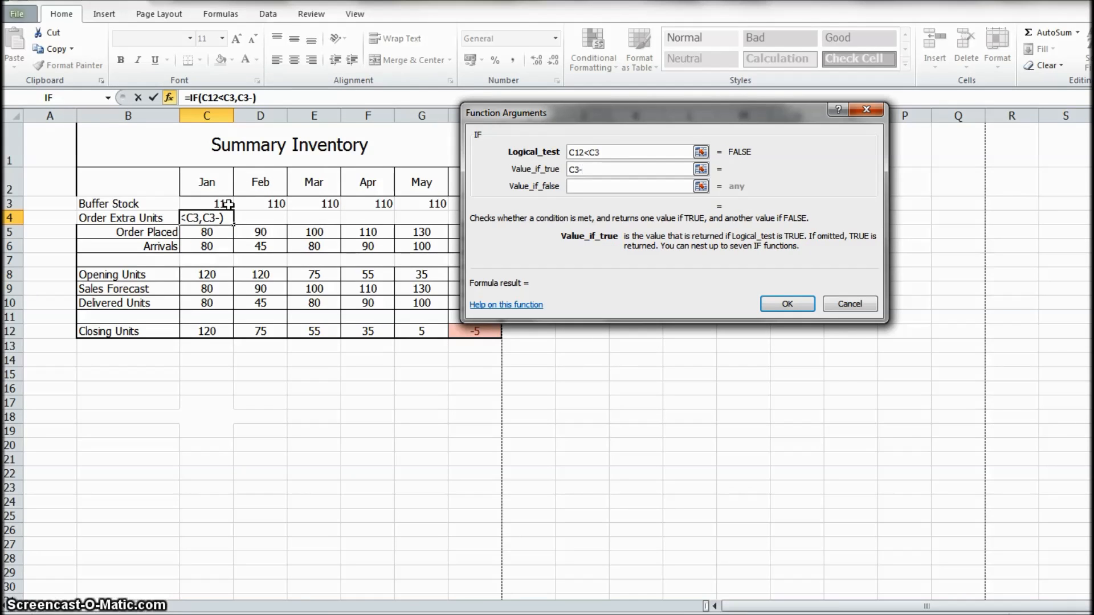
click(208, 331)
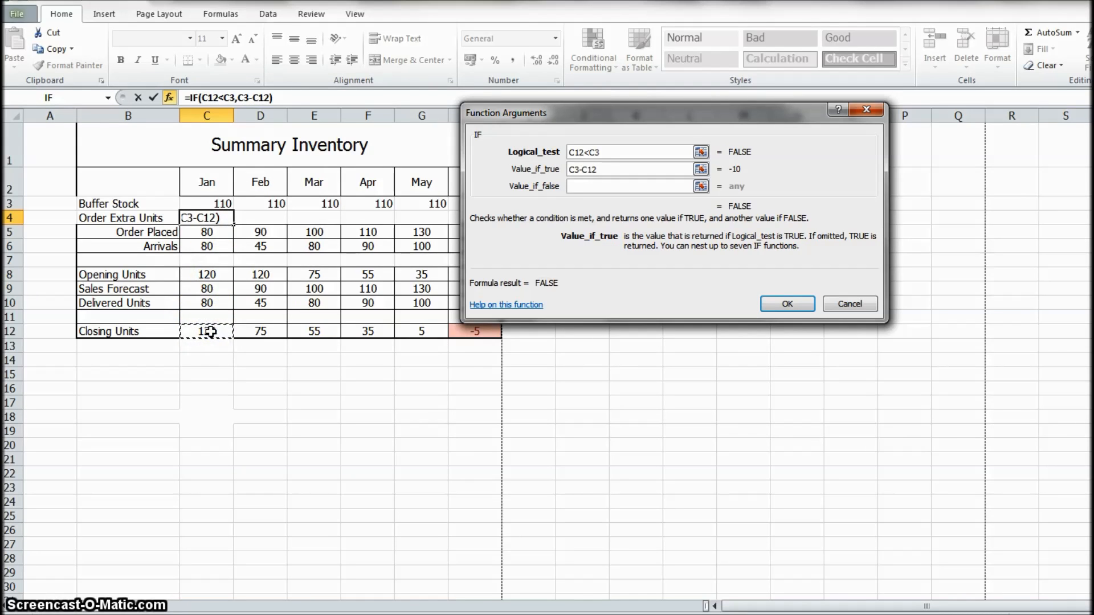
click(576, 191)
text(0)
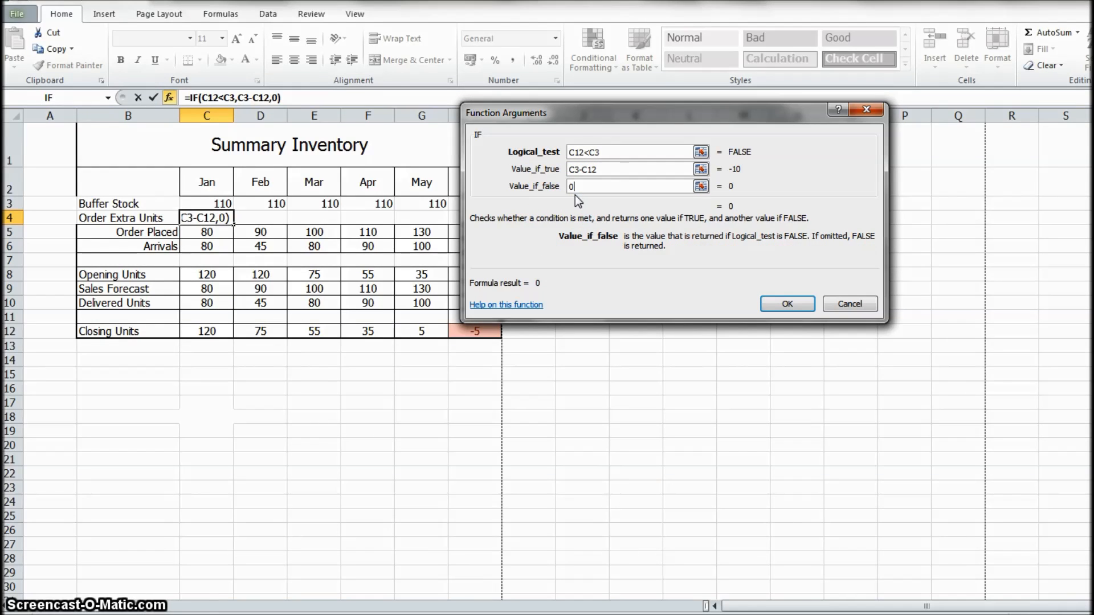
click(786, 302)
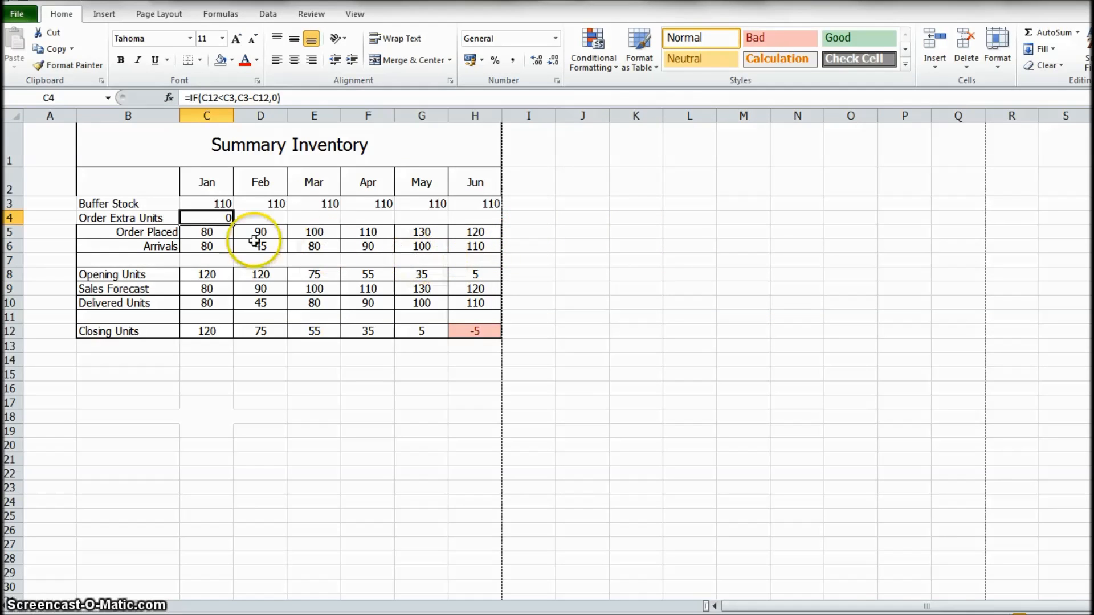
- Replace the January Order Placed formula in C5 with =C9+C4 to add the extra units to the sales forecast
click(226, 234)
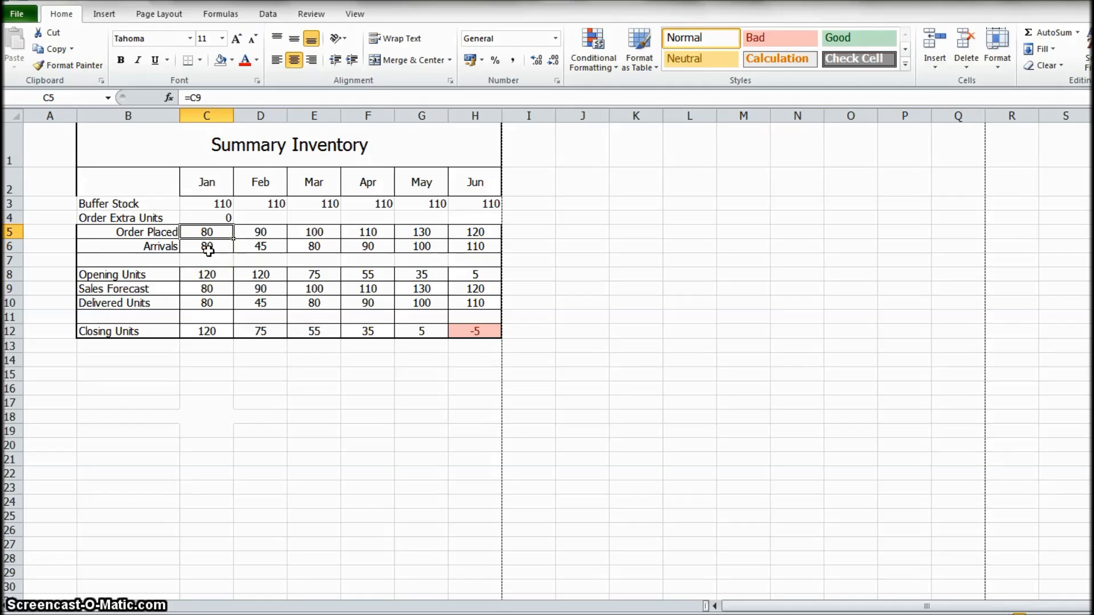
text(=)
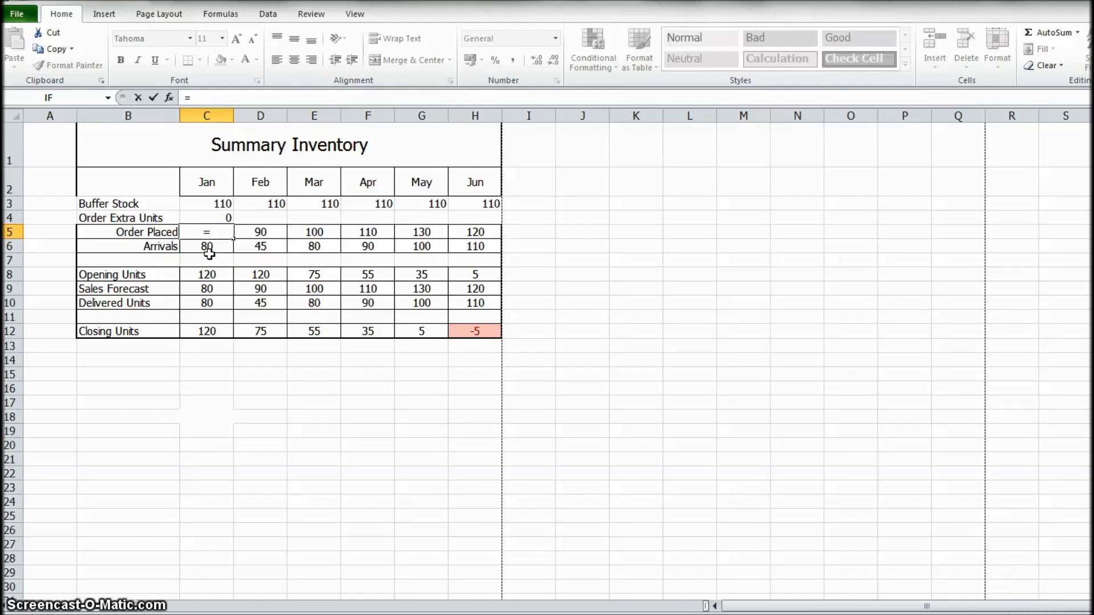
click(208, 289)
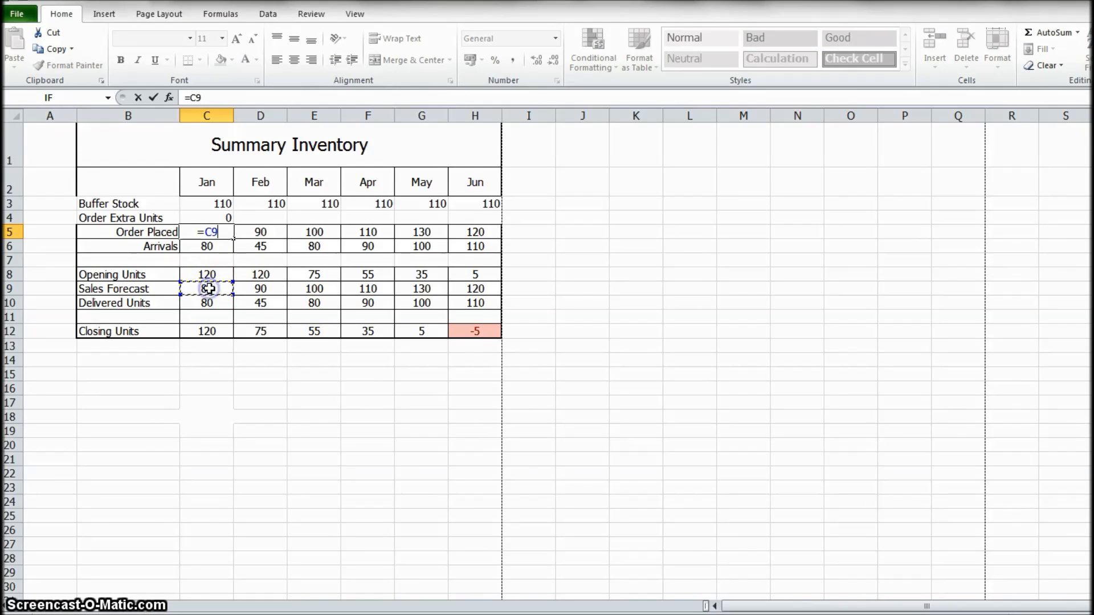
text(+)
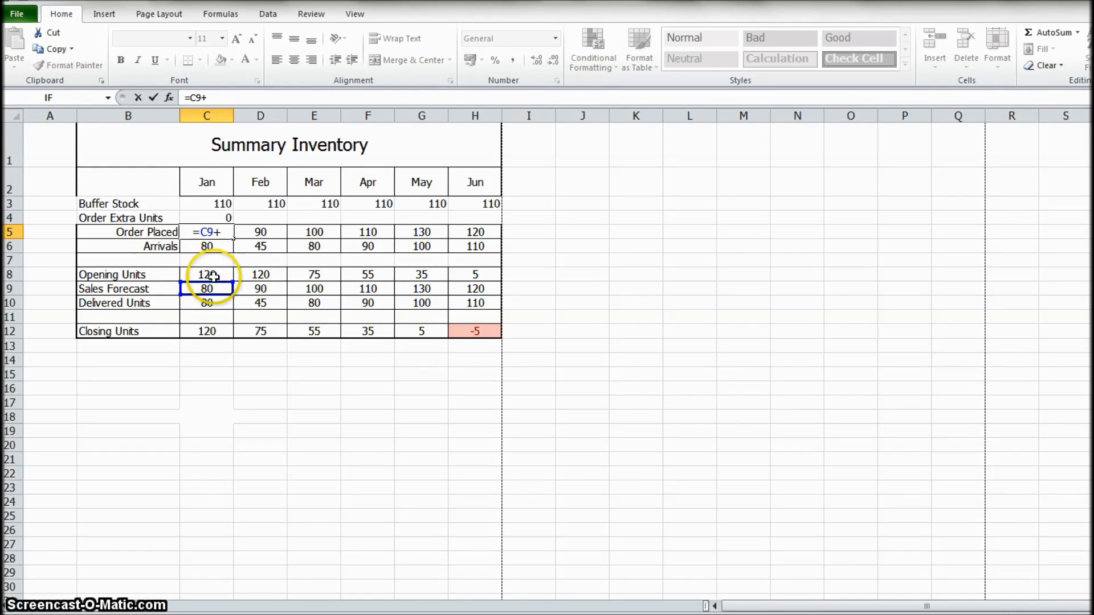
click(219, 217)
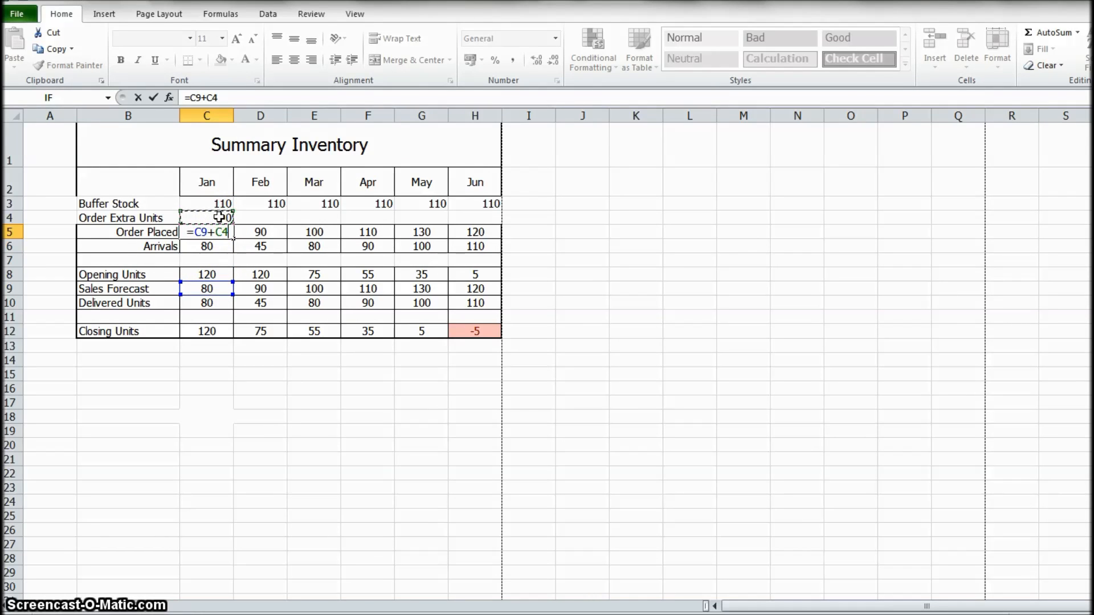
key(Return)
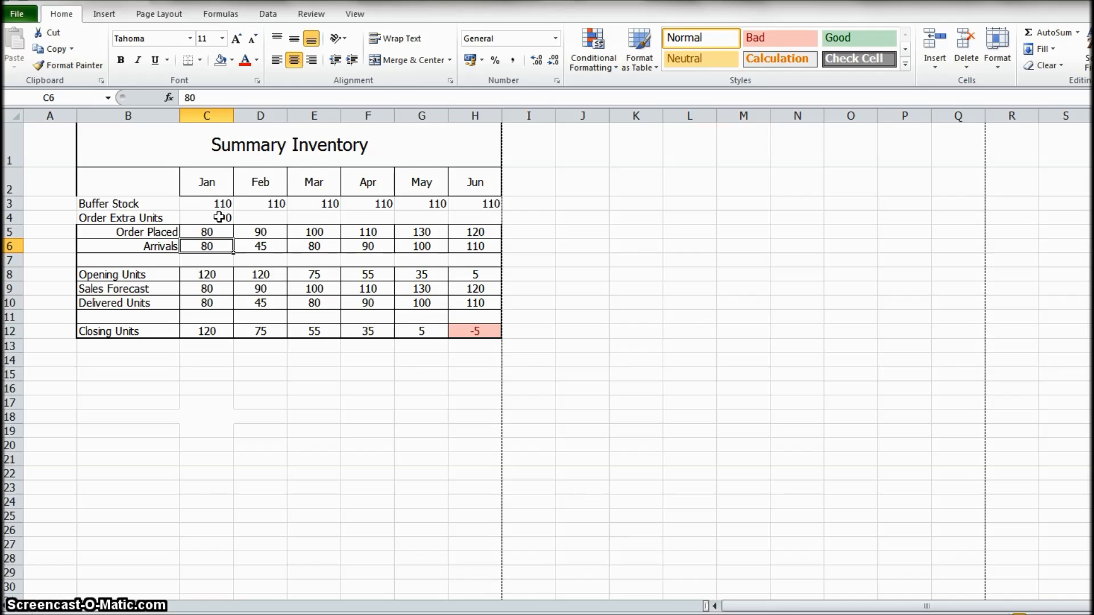
- Fill the January Order Extra Units and Order Placed formulas in C4:C5 across to June in column H
click(227, 219)
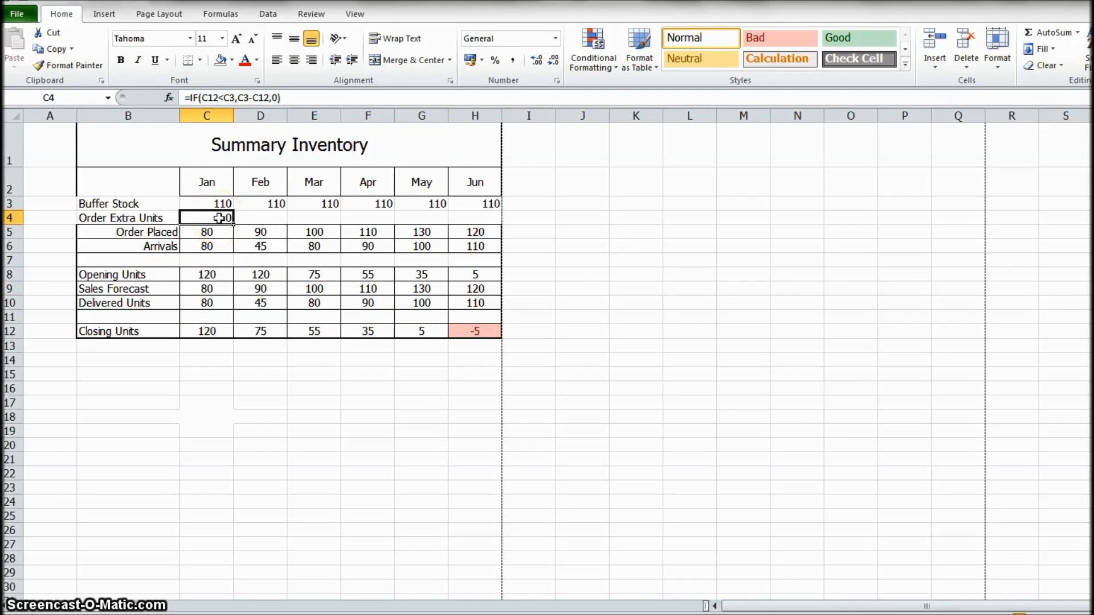
drag(219, 218, 219, 228)
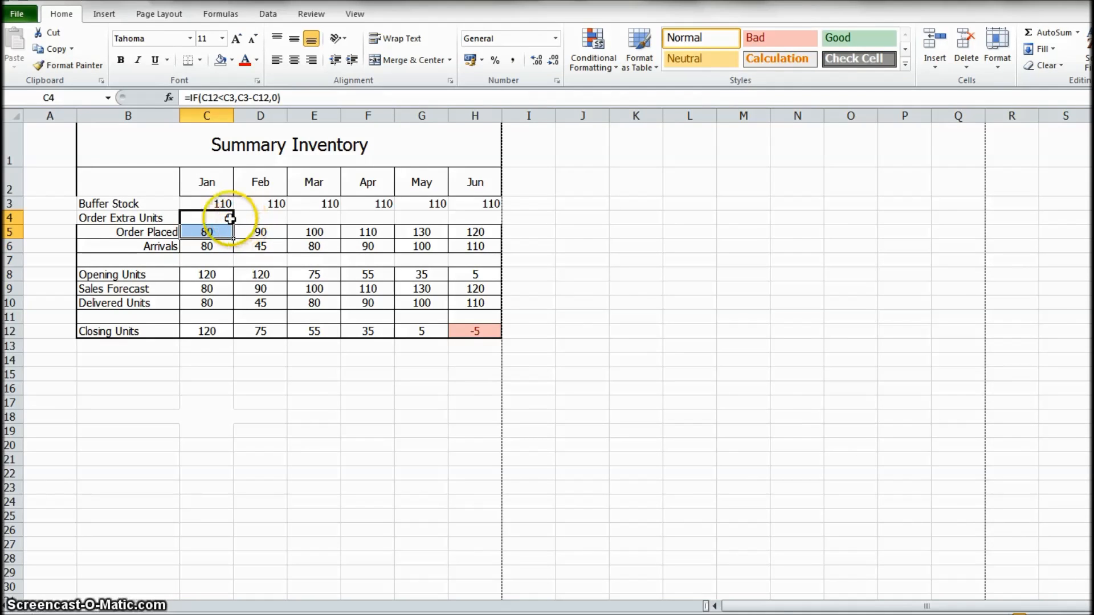
drag(238, 238, 484, 230)
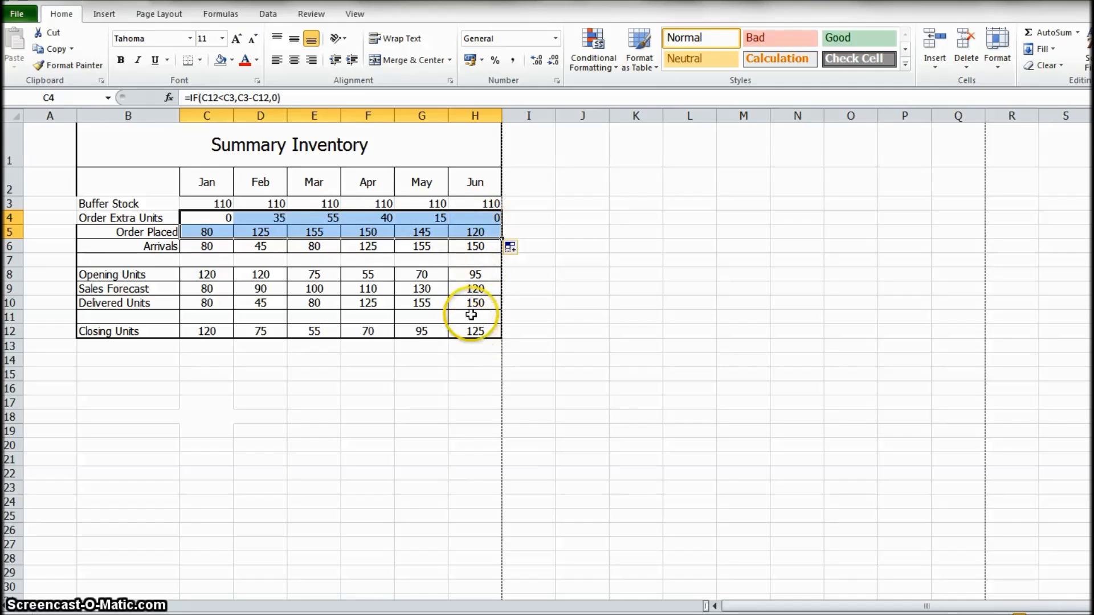
- Examine the Closing Units cells from February to June in row 12
click(422, 331)
click(363, 332)
click(314, 332)
click(263, 333)
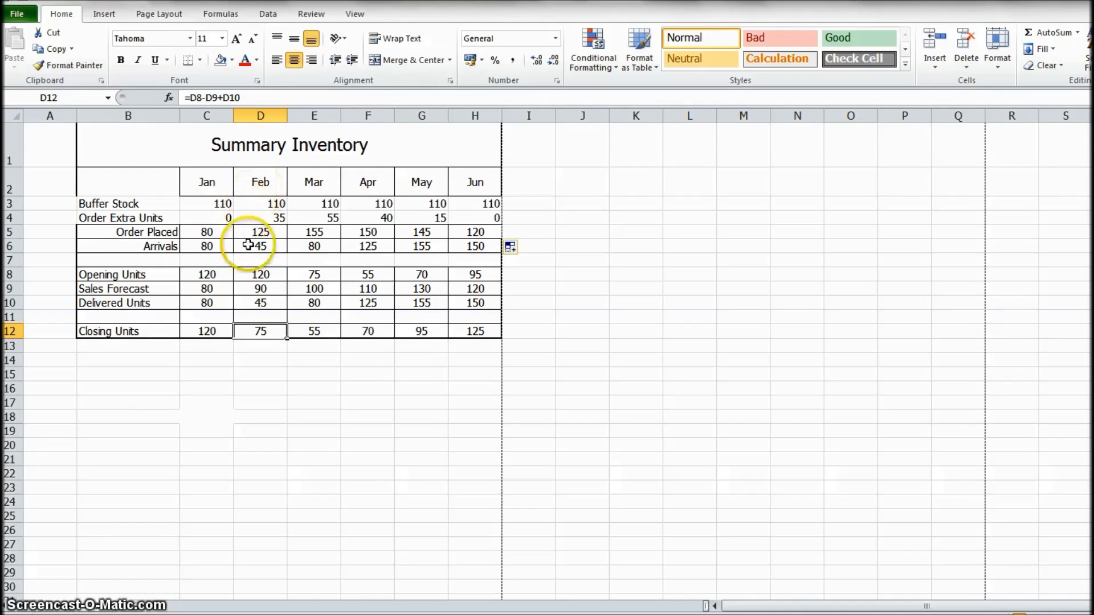
click(314, 329)
click(369, 331)
click(414, 331)
click(475, 331)
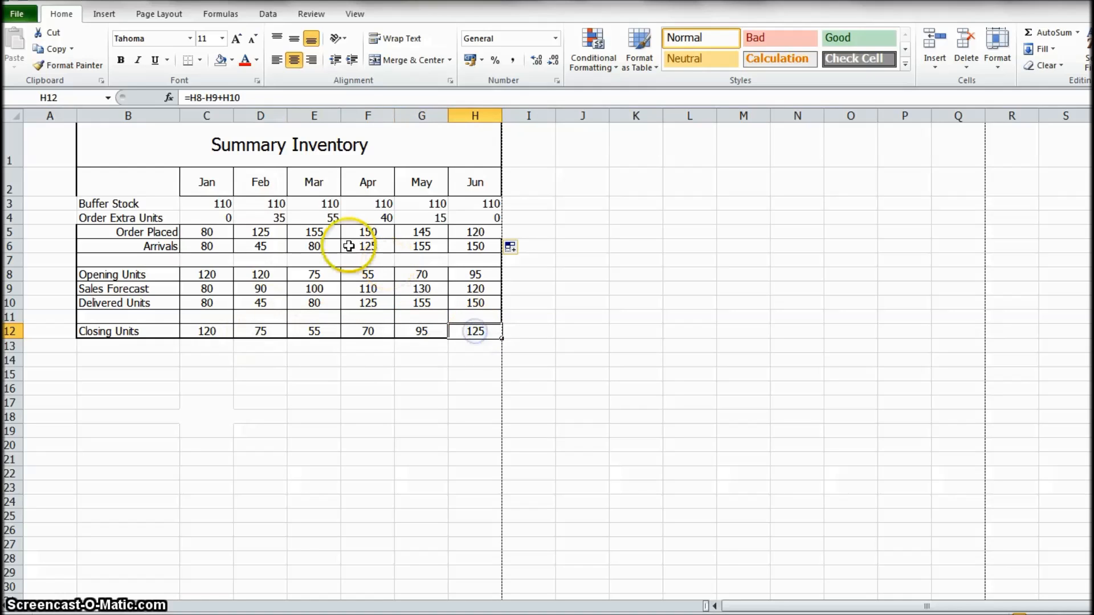
- Set the January Buffer Stock in C3 to 100, fill it across to June, and check the resulting Closing Units
click(223, 207)
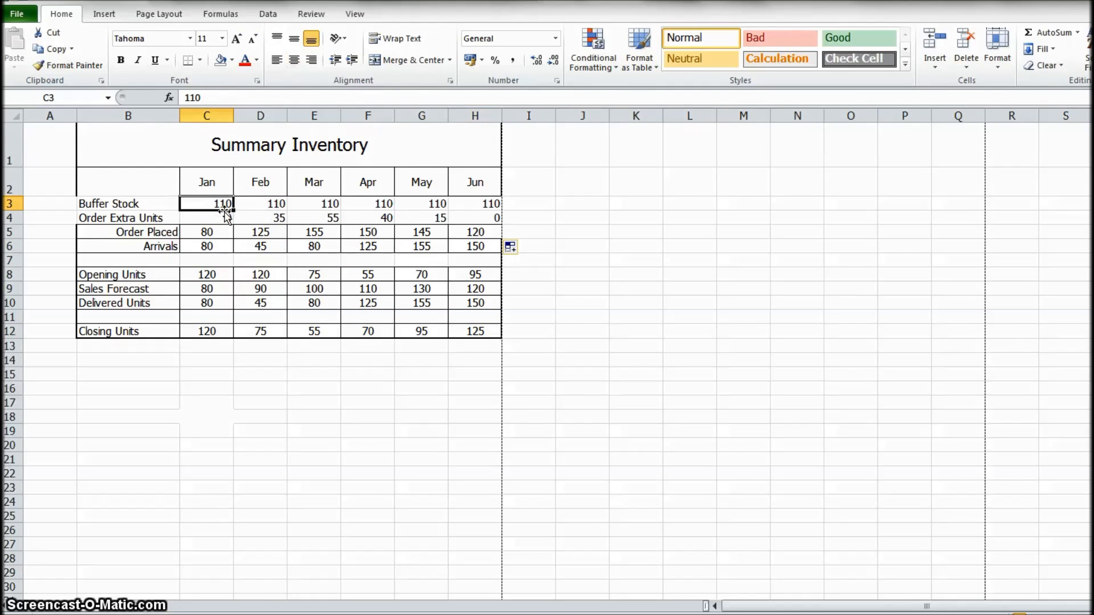
text(1)
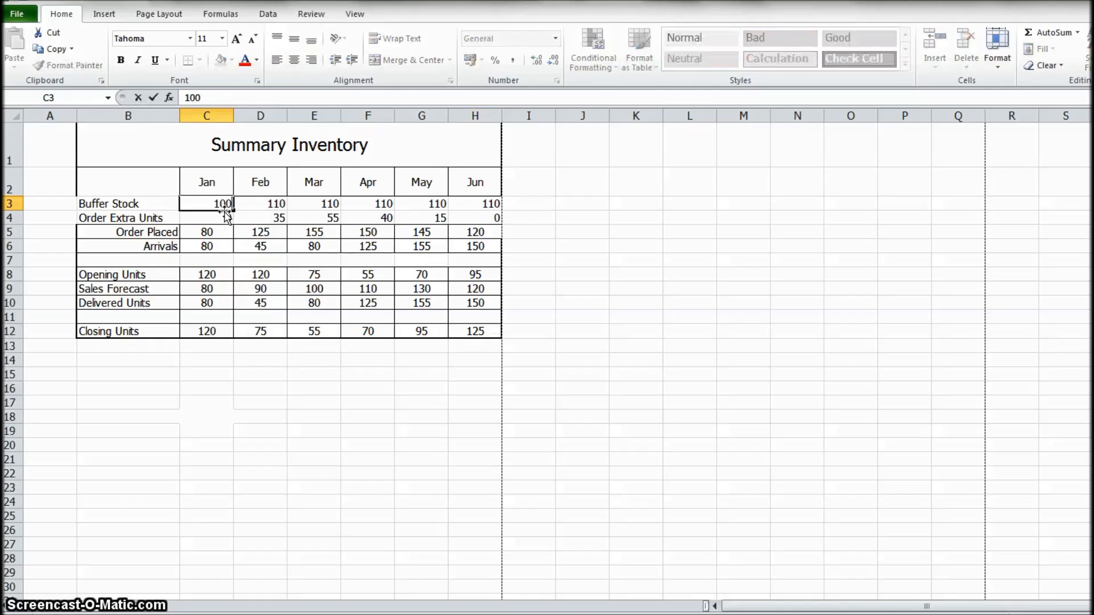
text(00)
key(Return)
click(225, 209)
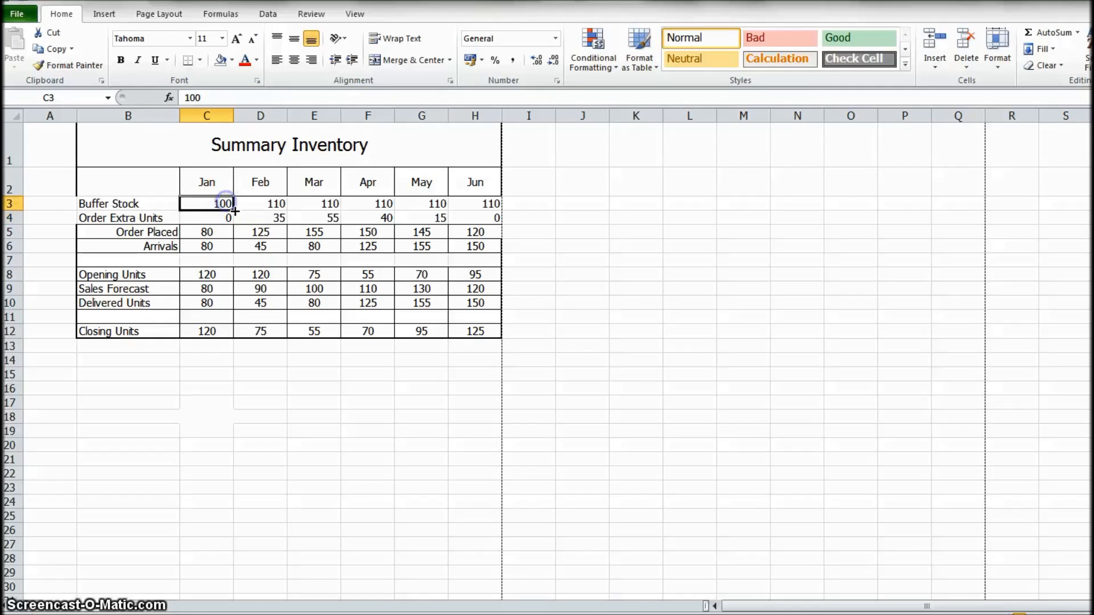
drag(232, 210, 491, 206)
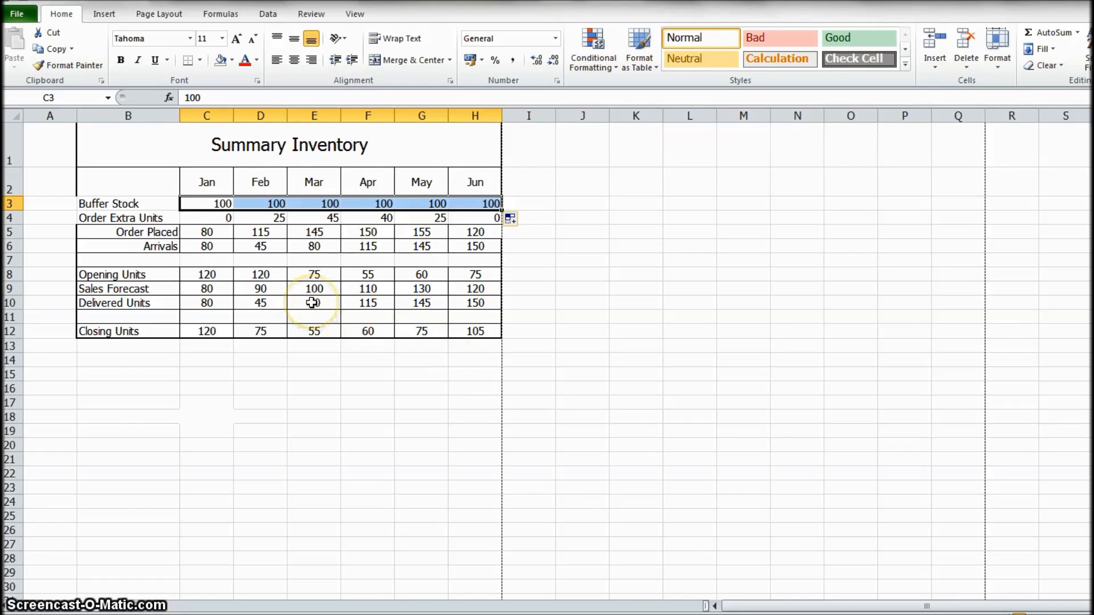
click(422, 330)
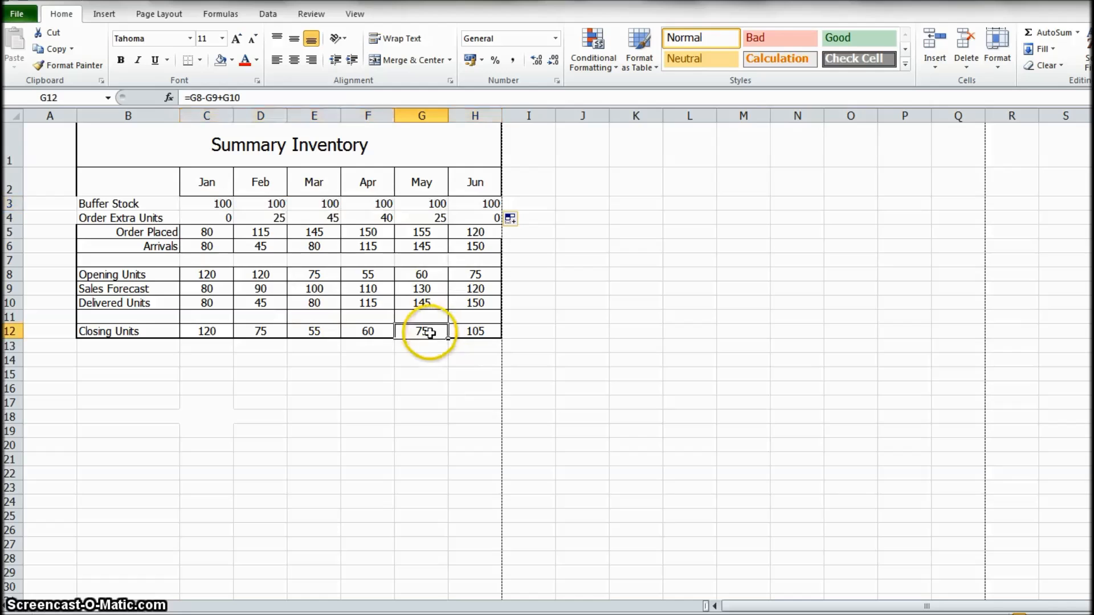
click(363, 334)
click(311, 334)
click(262, 336)
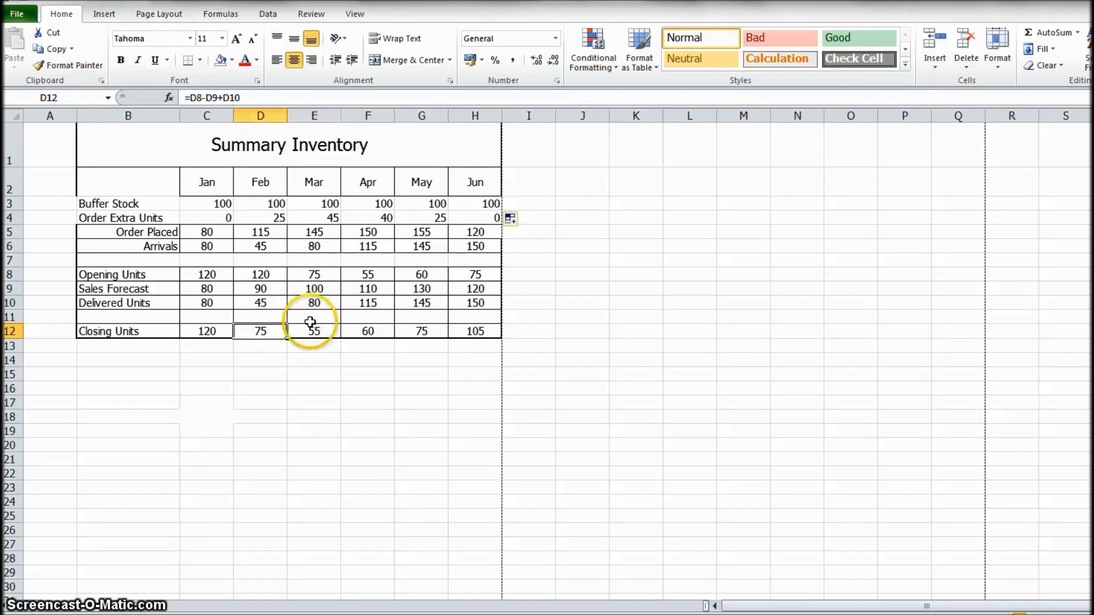
- Apply all borders to B2:H6 and centre the contents of these cells
drag(127, 194, 467, 248)
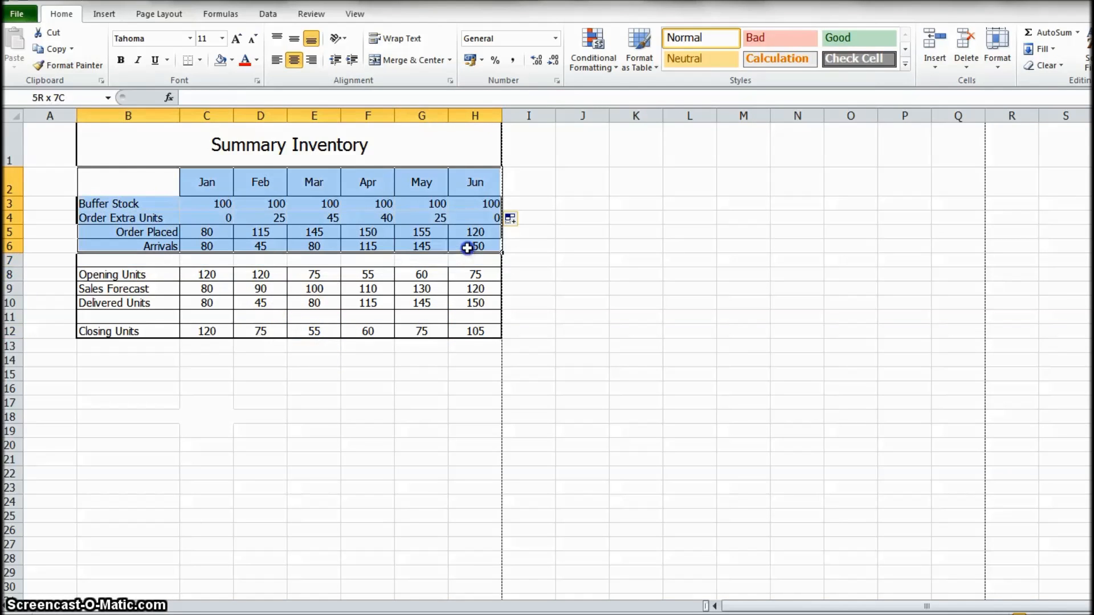
click(199, 60)
click(234, 180)
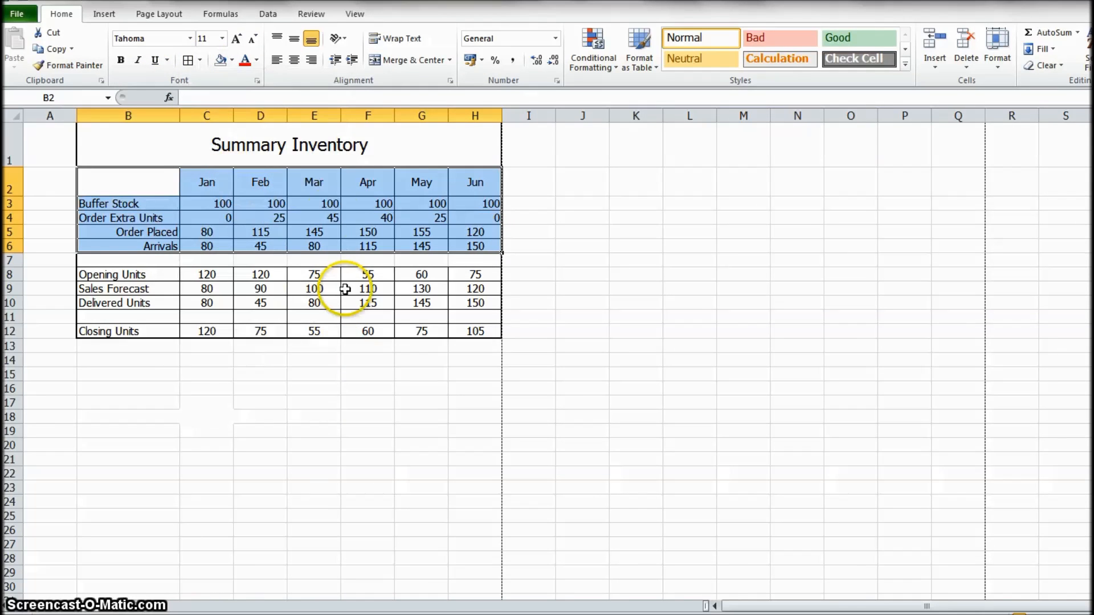
click(295, 62)
click(314, 474)
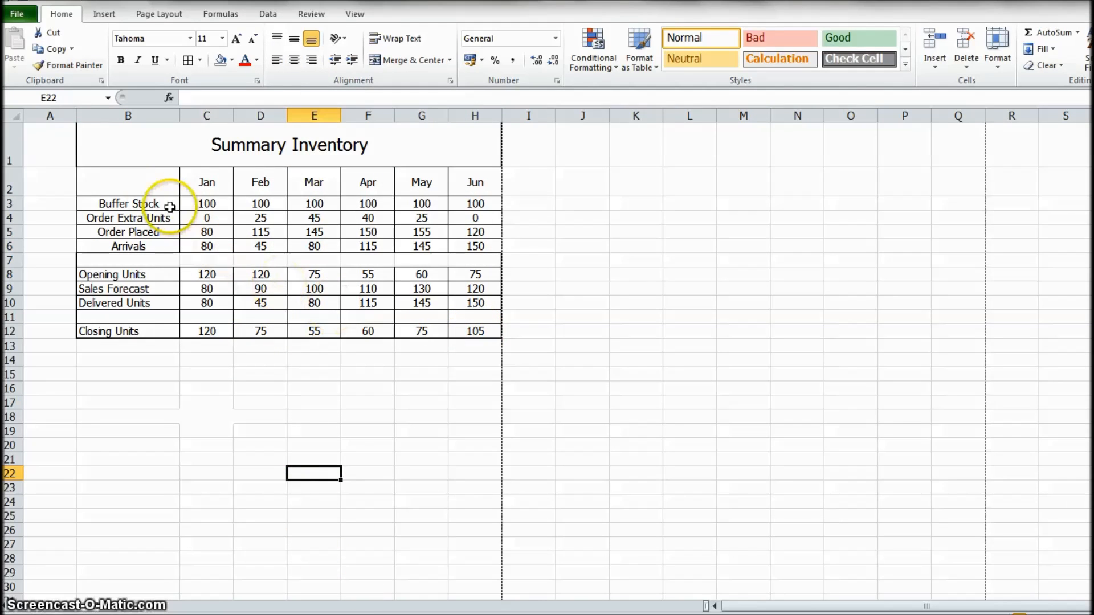
- Apply a thick box border around the whole Summary Inventory table, B1:H12
drag(102, 146, 194, 330)
click(200, 60)
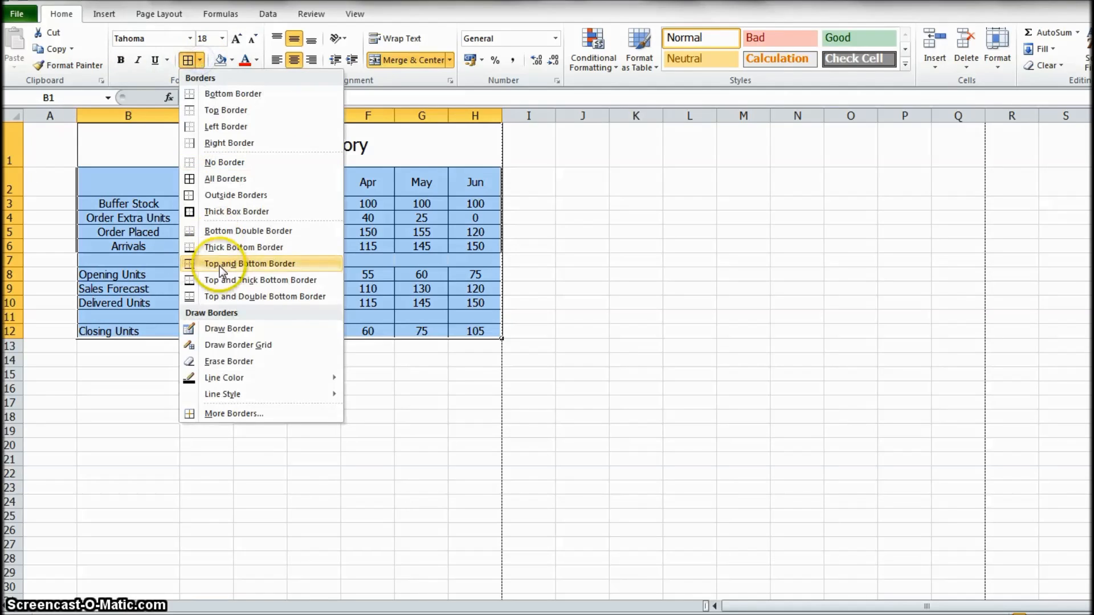
click(222, 206)
click(223, 386)
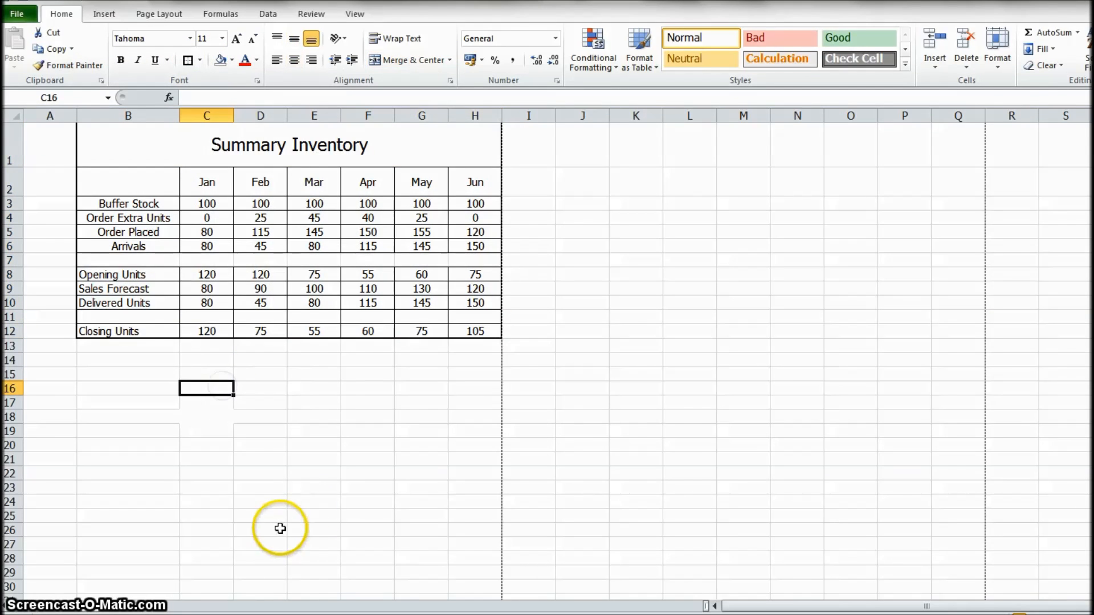